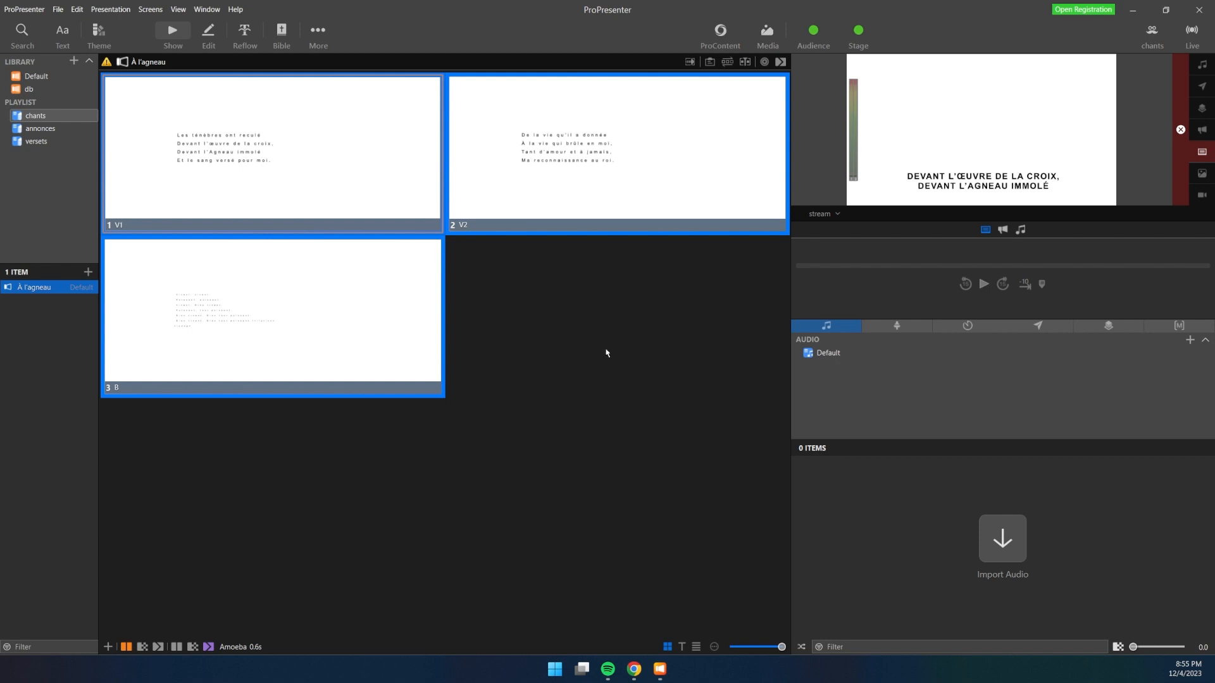
Show the V2 slide of À l'agneau, and switch the output preview to the salle screen to check slides V2 and V1
{"action": "left_click", "coordinate": [557, 406]}
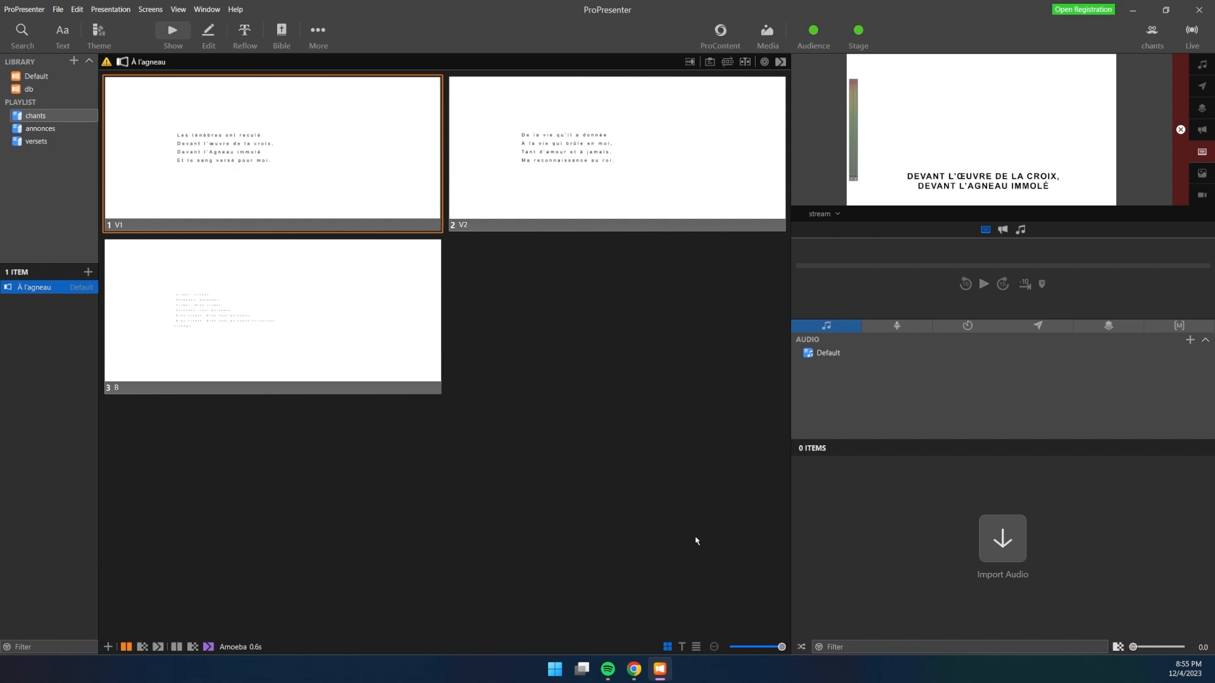
{"action": "left_click", "coordinate": [348, 289]}
{"action": "left_click", "coordinate": [696, 196]}
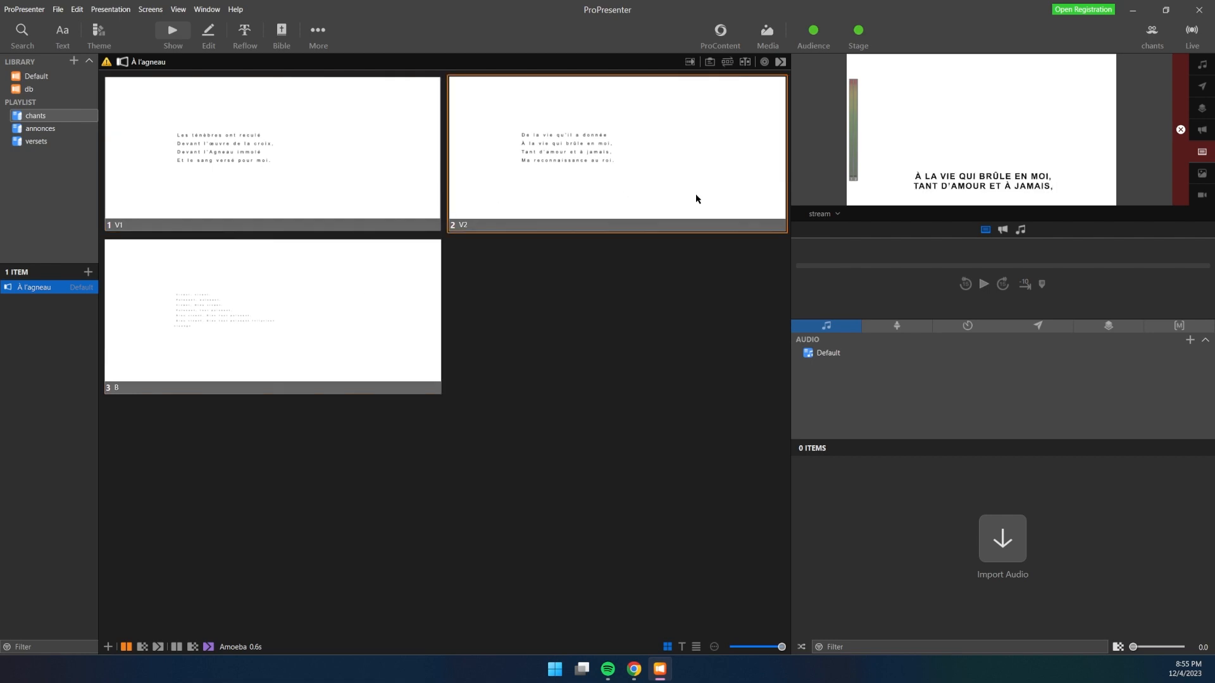
{"action": "left_click", "coordinate": [819, 214]}
{"action": "left_click", "coordinate": [826, 255]}
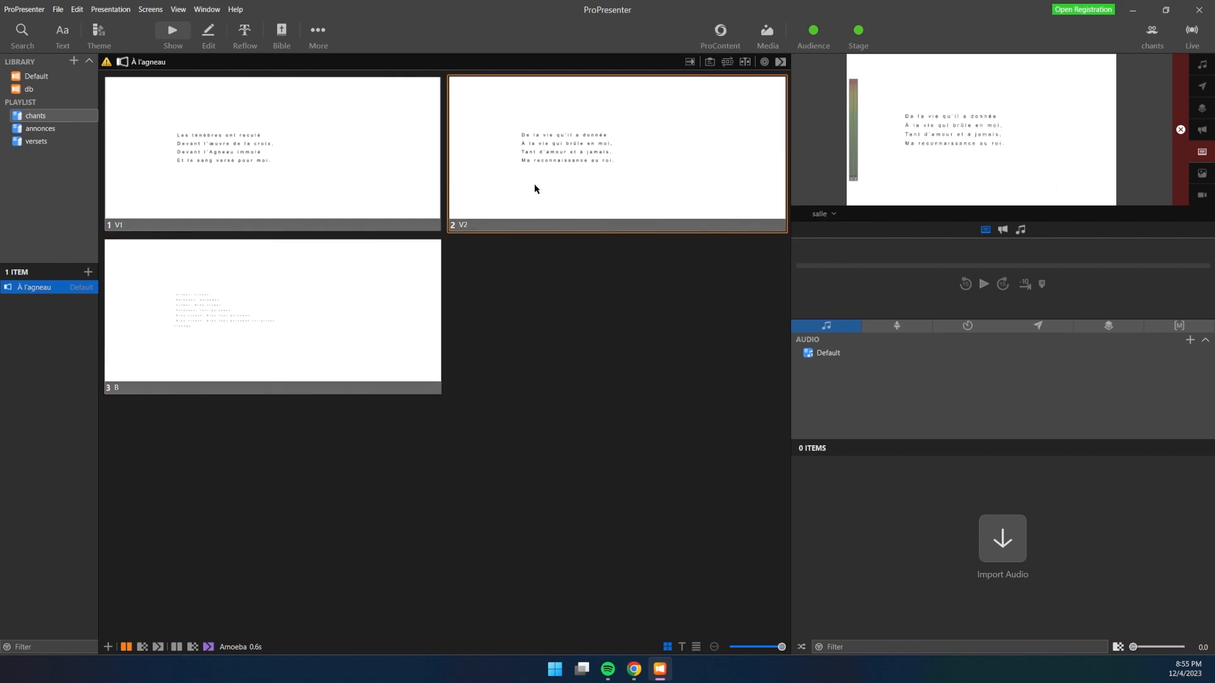
{"action": "left_click", "coordinate": [330, 183]}
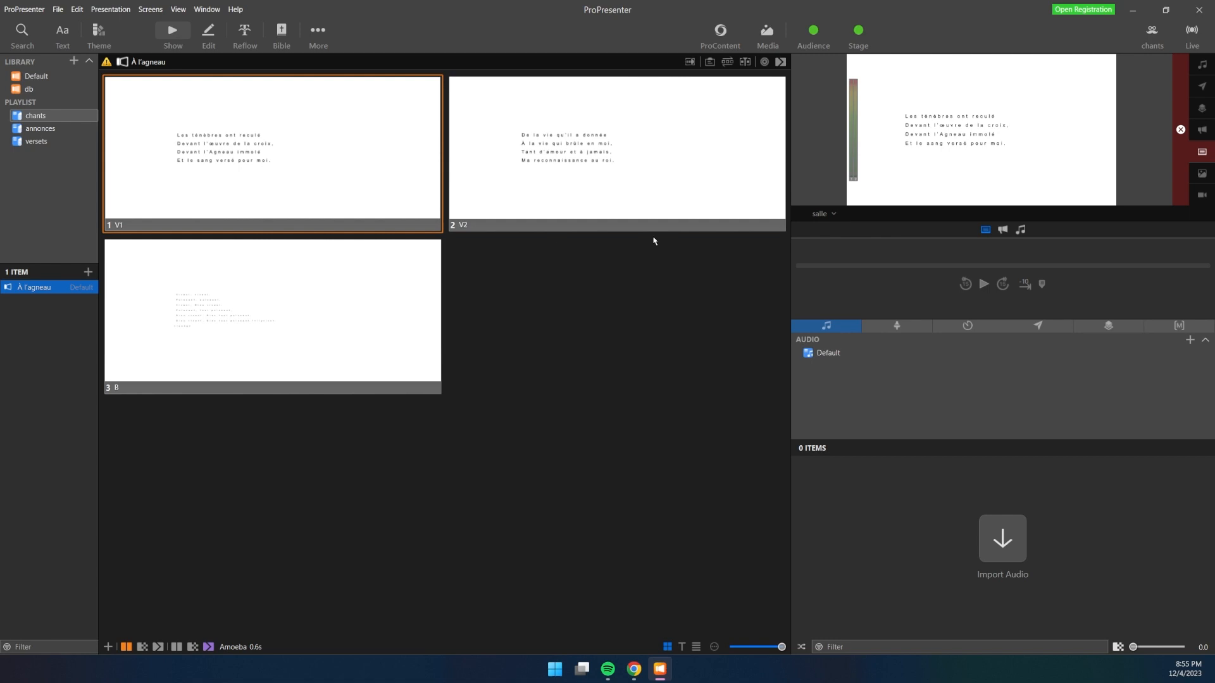
Create a new audience look preset named "annonces" in the Looks editor
{"action": "left_click", "coordinate": [180, 12]}
{"action": "mouse_move", "coordinate": [156, 11]}
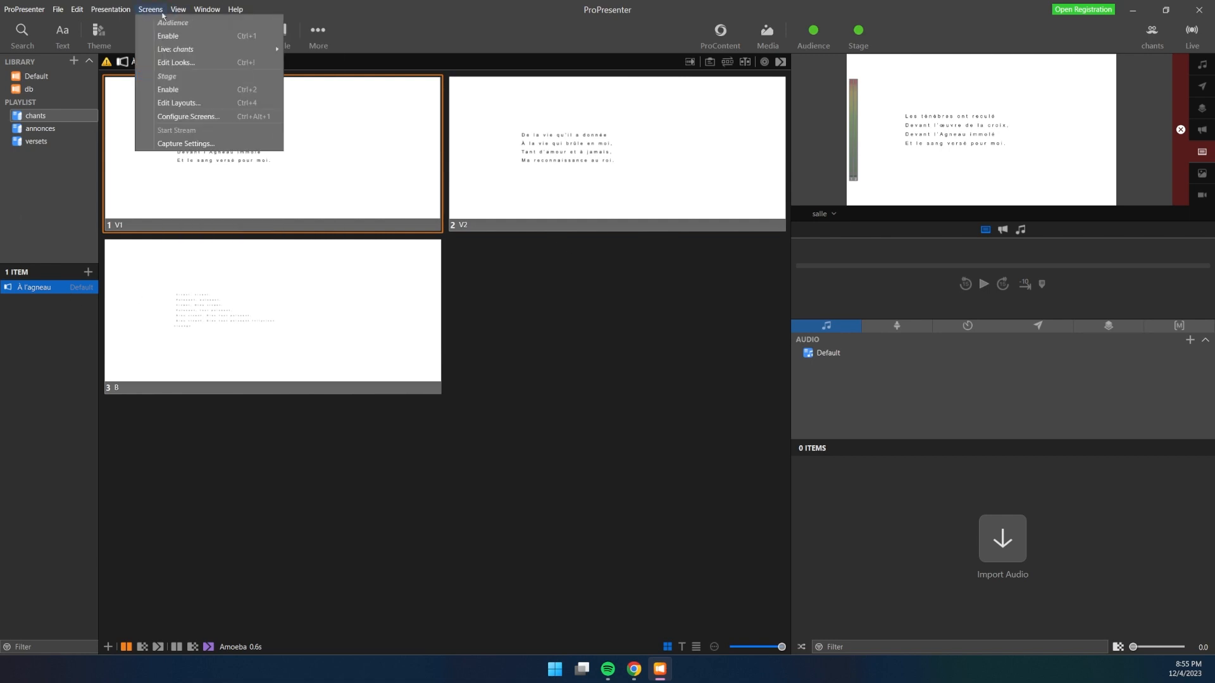
{"action": "left_click", "coordinate": [175, 62]}
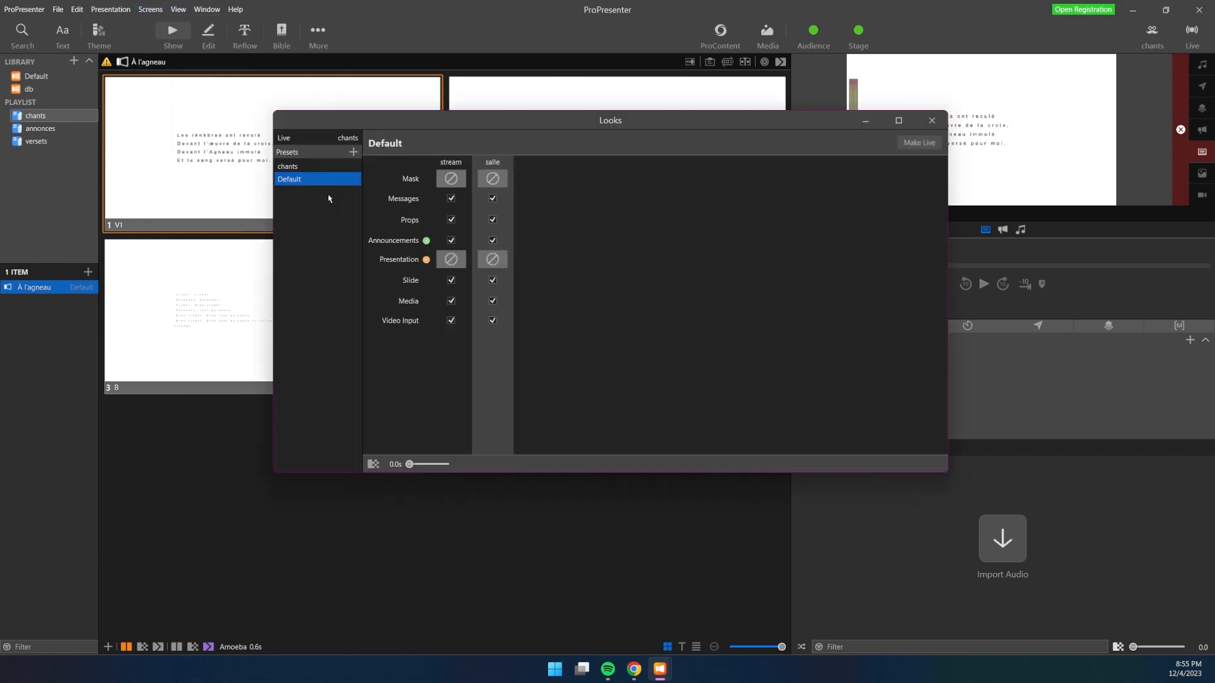
{"action": "left_click", "coordinate": [352, 151]}
{"action": "type", "text": "a"}
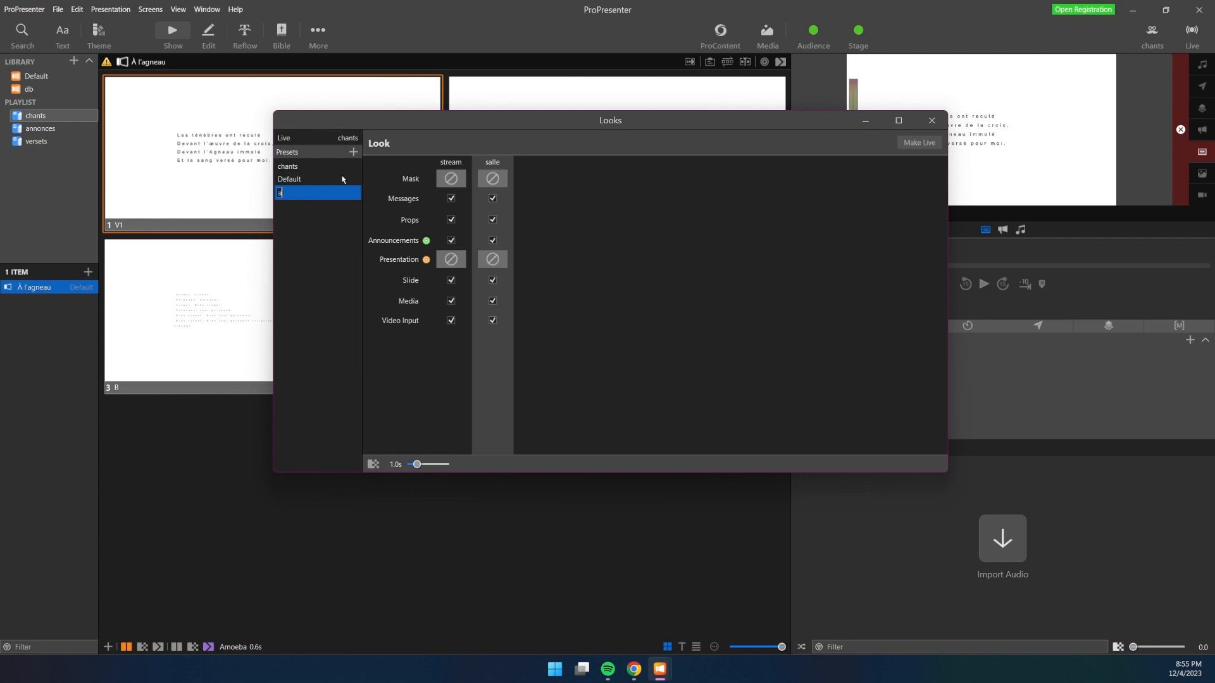
{"action": "type", "text": "nnonces"}
{"action": "key", "text": "Return"}
Assign the Black theme's Lyrics layout to the stream presentation and its Title layout to the salle presentation in the annonces look
{"action": "left_click", "coordinate": [450, 259]}
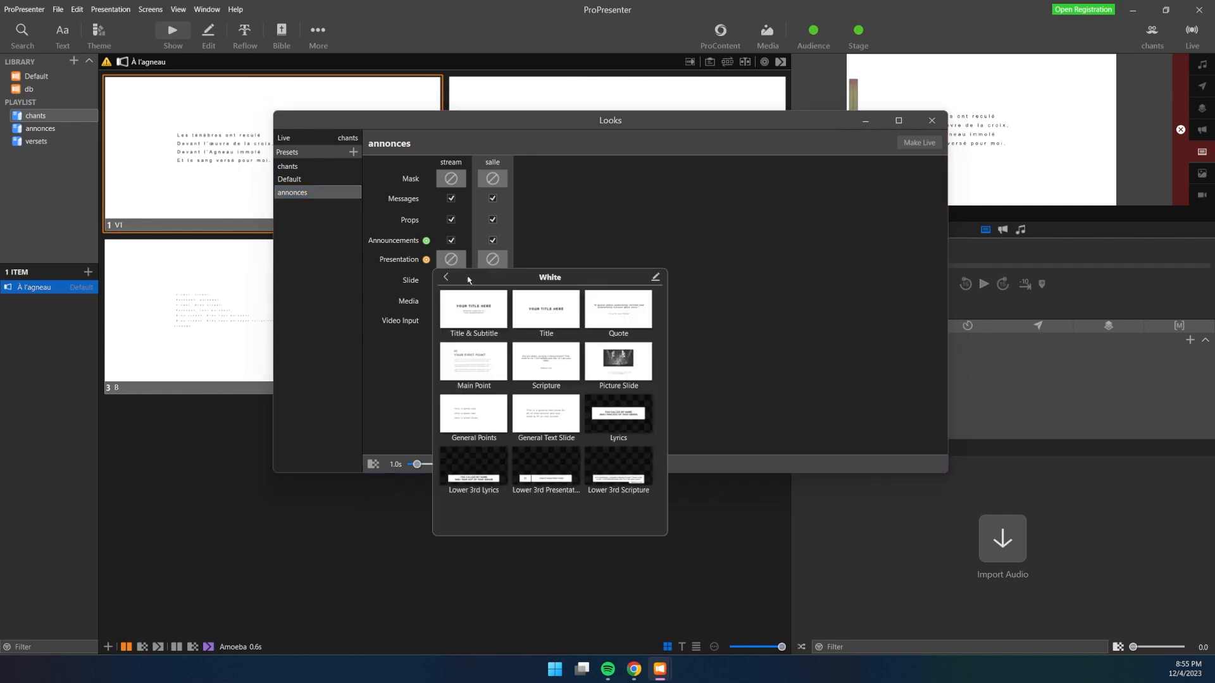
{"action": "left_click", "coordinate": [445, 277]}
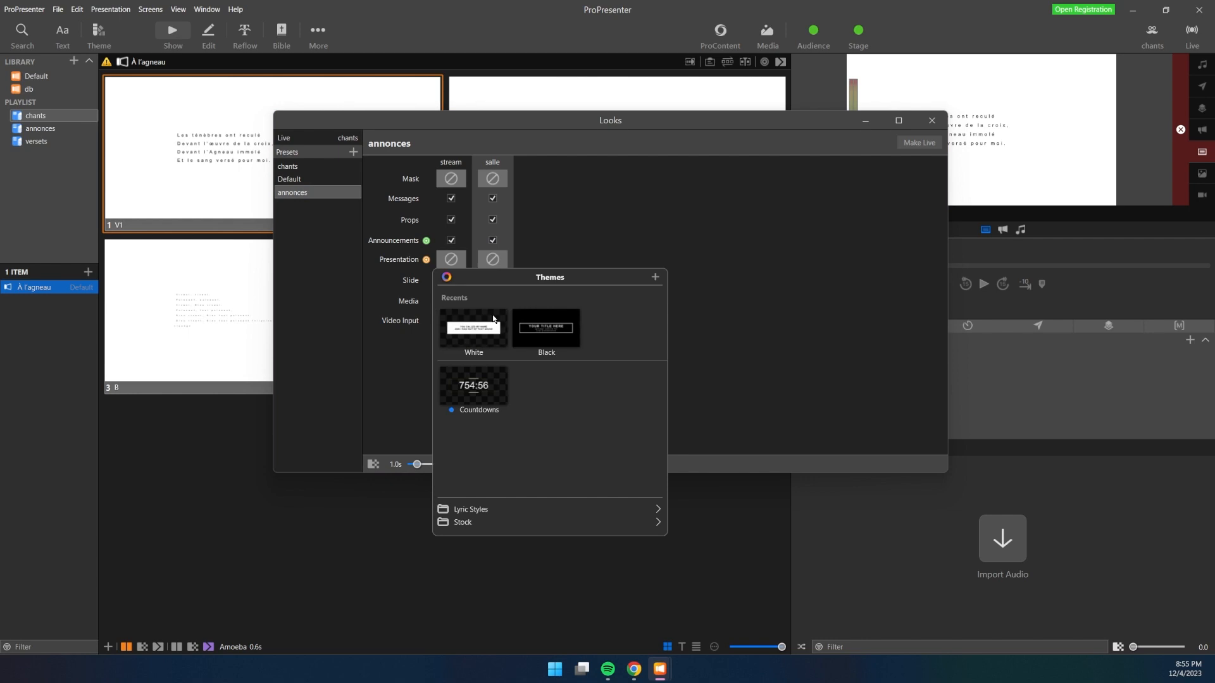
{"action": "left_click", "coordinate": [561, 329]}
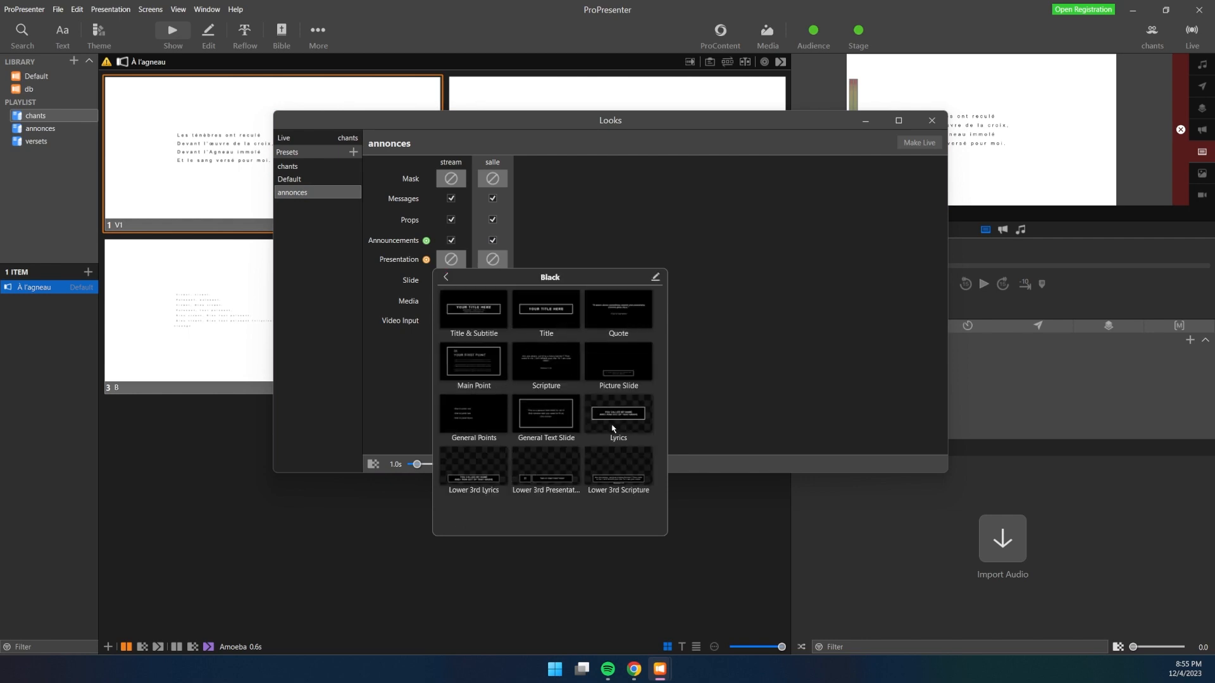
{"action": "left_click", "coordinate": [612, 417]}
{"action": "left_click", "coordinate": [494, 263]}
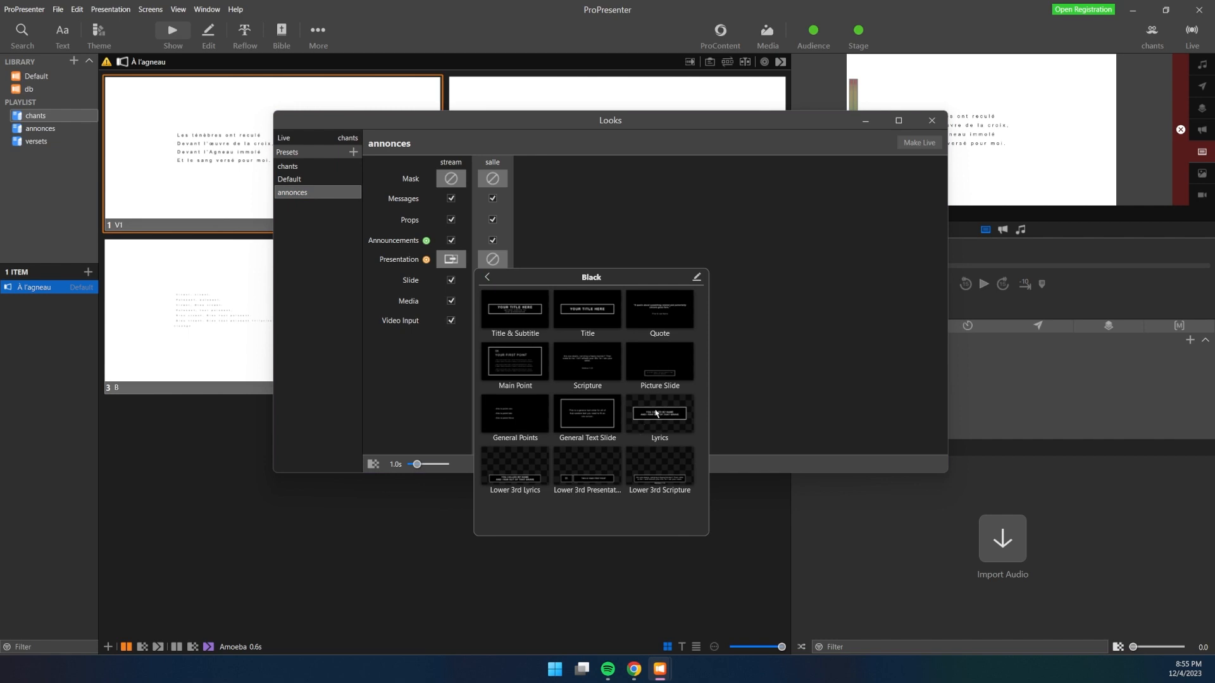
{"action": "left_click", "coordinate": [573, 316]}
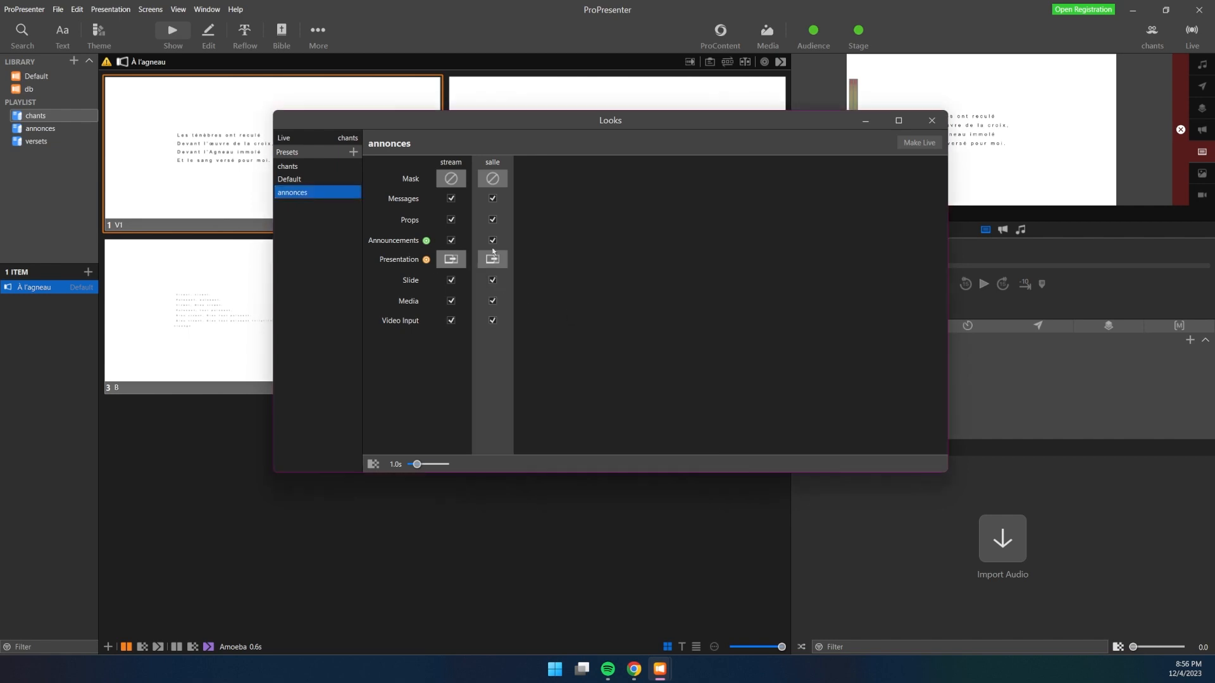
{"action": "left_click", "coordinate": [934, 121]}
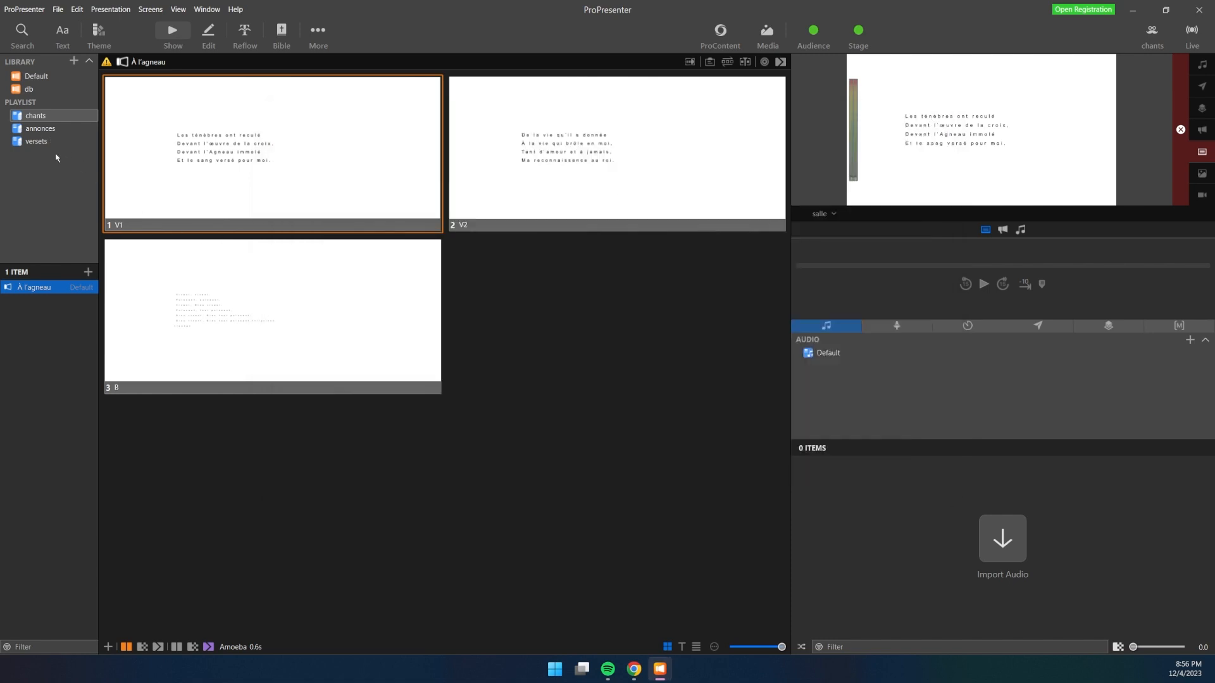
Search the library for "annonce" and add Prends le flambeau to the annonces playlist, opening its slides
{"action": "left_click", "coordinate": [34, 77]}
{"action": "scroll", "coordinate": [11, 294], "scroll_direction": "down", "scroll_amount": 4}
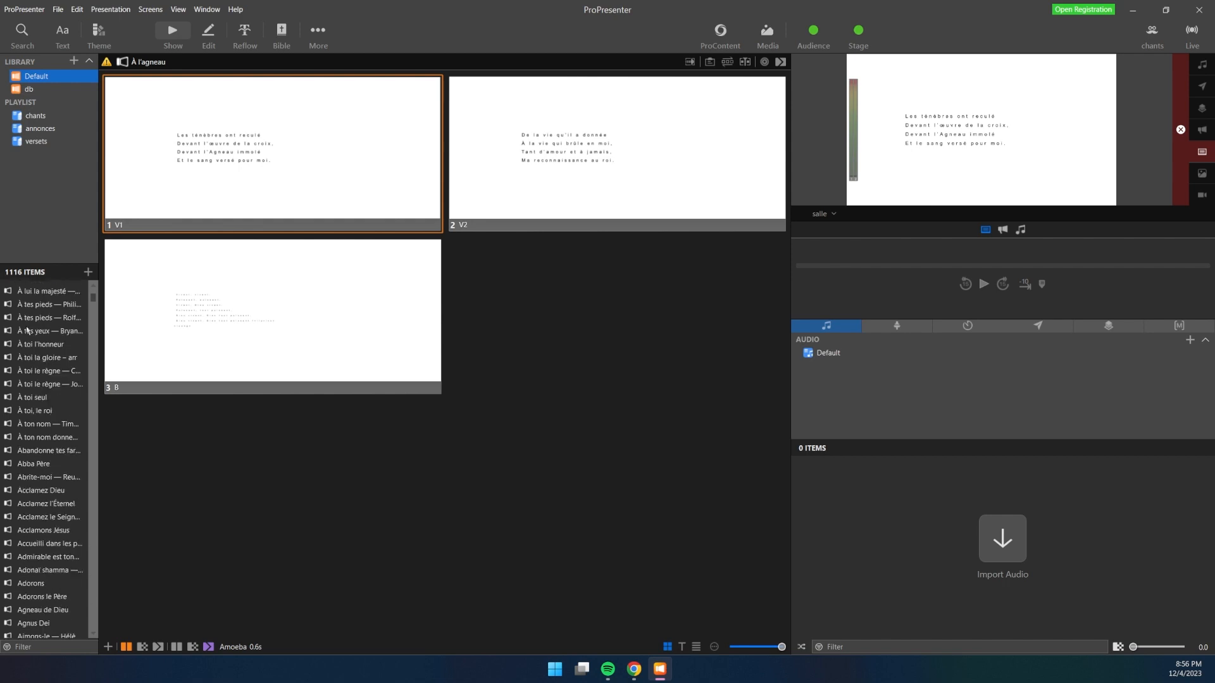
{"action": "key", "text": "ctrl+k"}
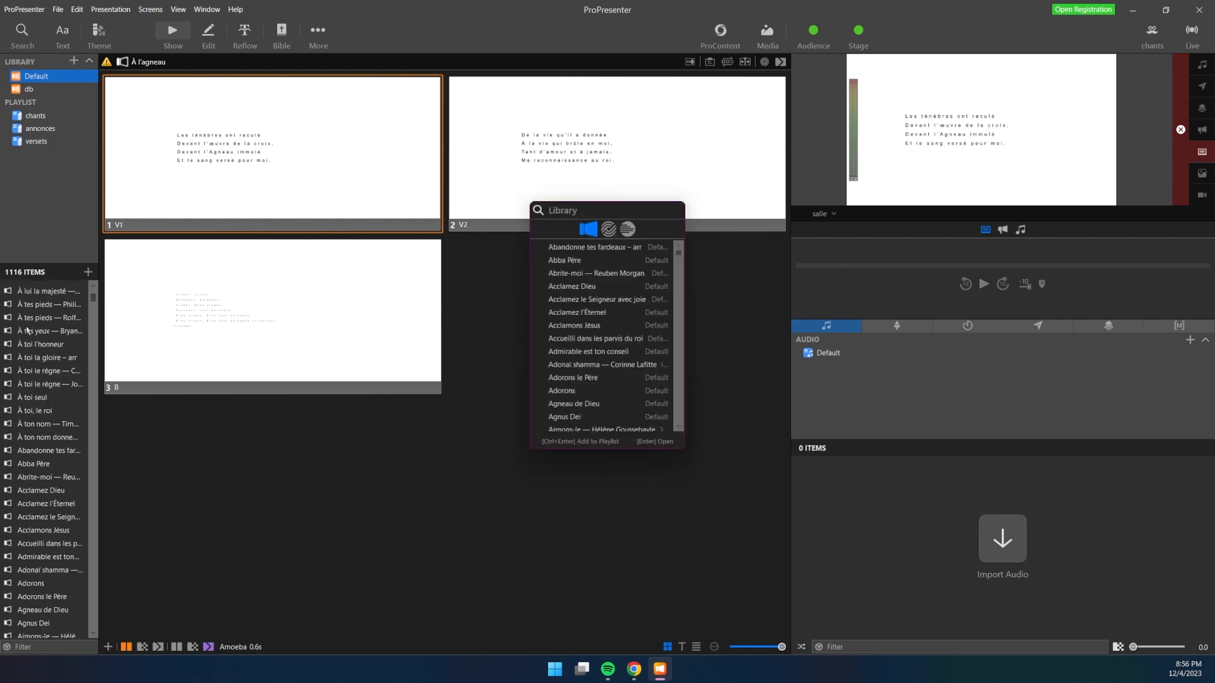
{"action": "type", "text": "annon"}
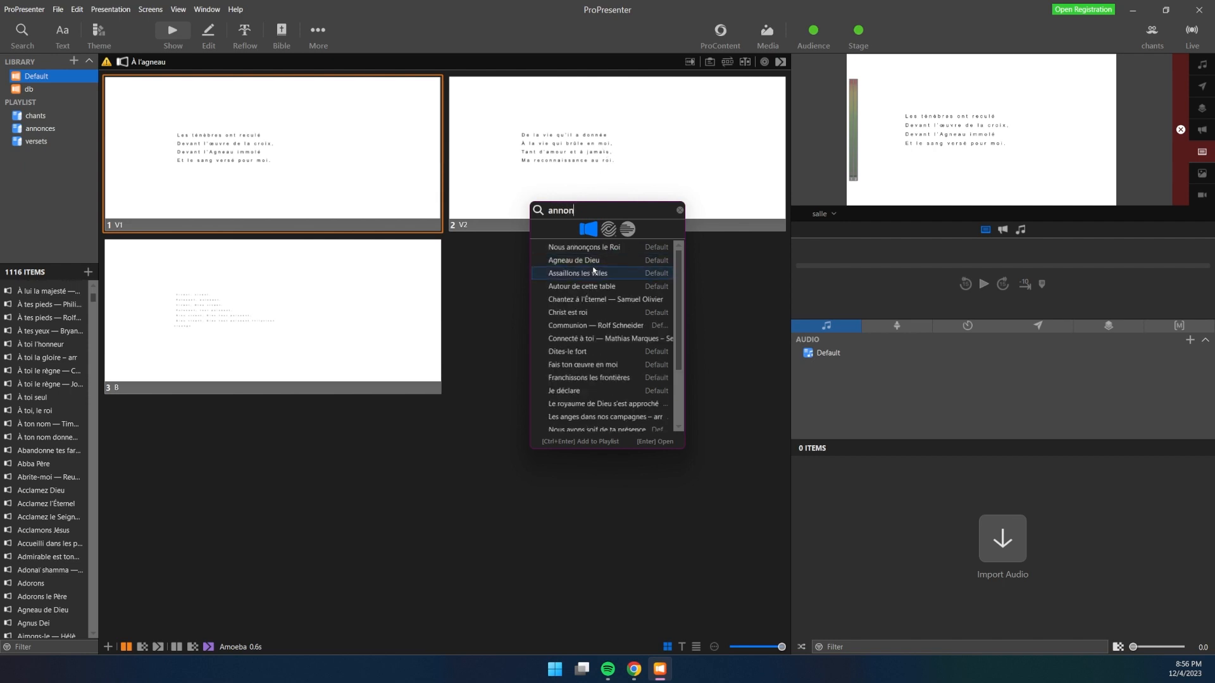
{"action": "type", "text": "ce"}
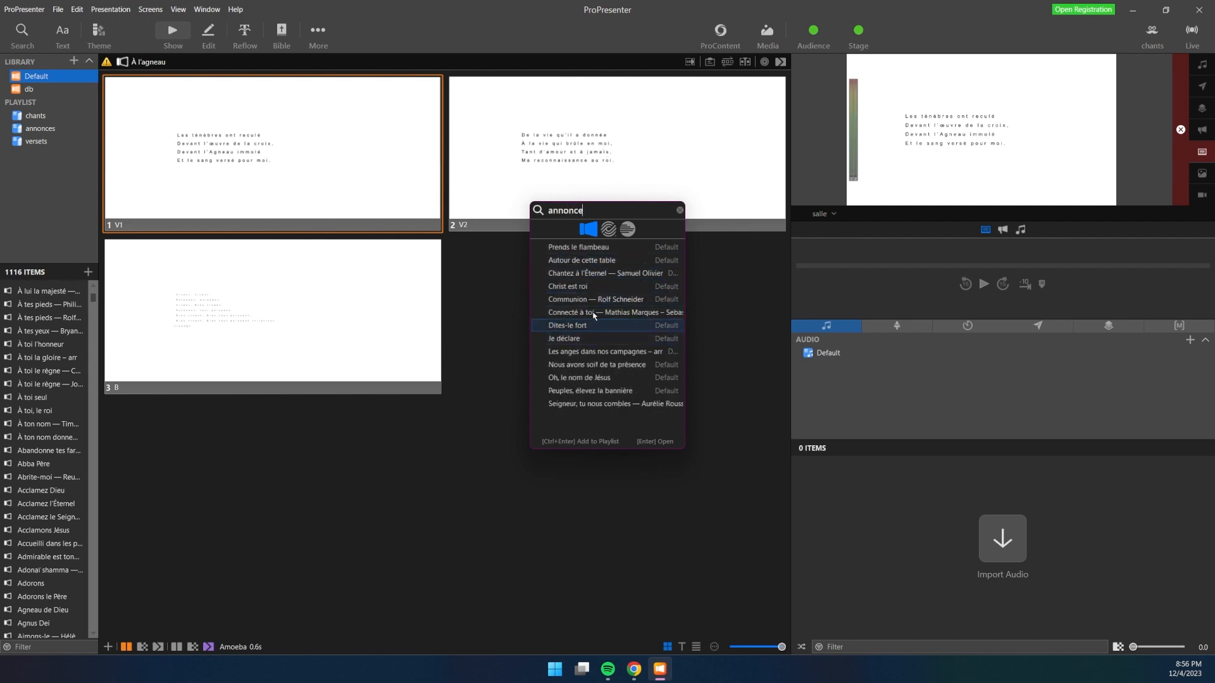
{"action": "left_click_drag", "start_coordinate": [609, 245], "coordinate": [26, 134]}
{"action": "left_click", "coordinate": [38, 289]}
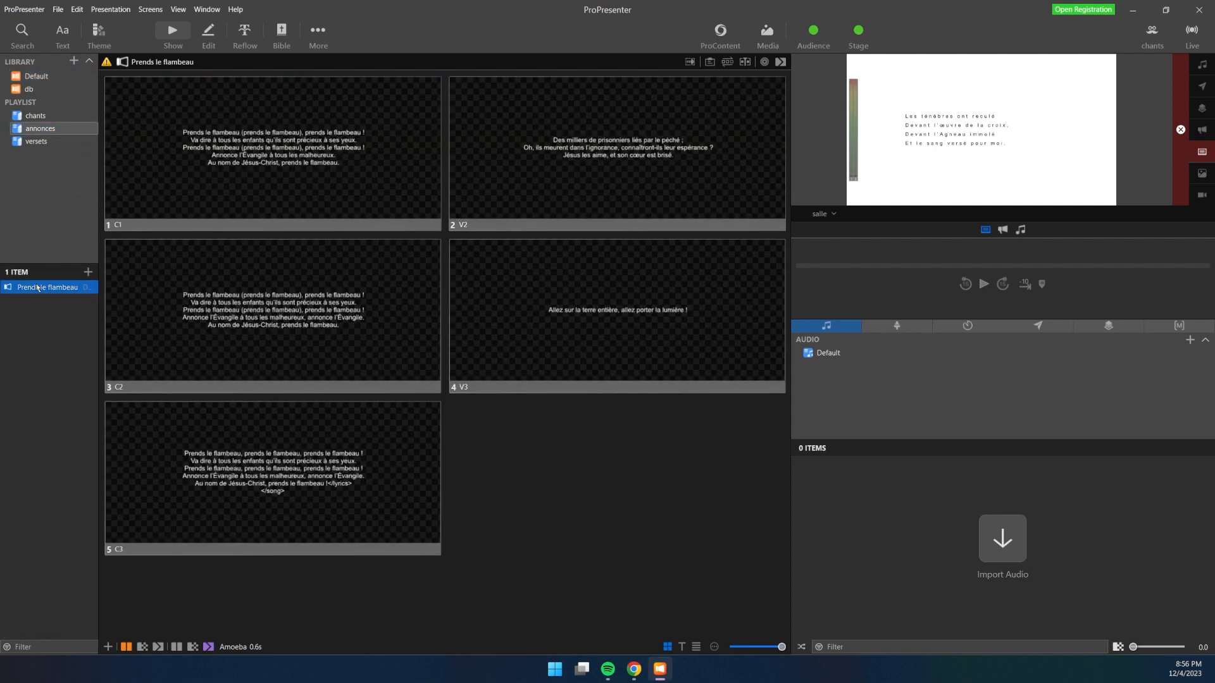
Show the Prends le flambeau slides one after another, ending on C2, to check them in the salle preview
{"action": "left_click", "coordinate": [346, 159]}
{"action": "left_click", "coordinate": [609, 155]}
{"action": "left_click", "coordinate": [630, 300]}
{"action": "left_click", "coordinate": [364, 380]}
{"action": "left_click", "coordinate": [360, 475]}
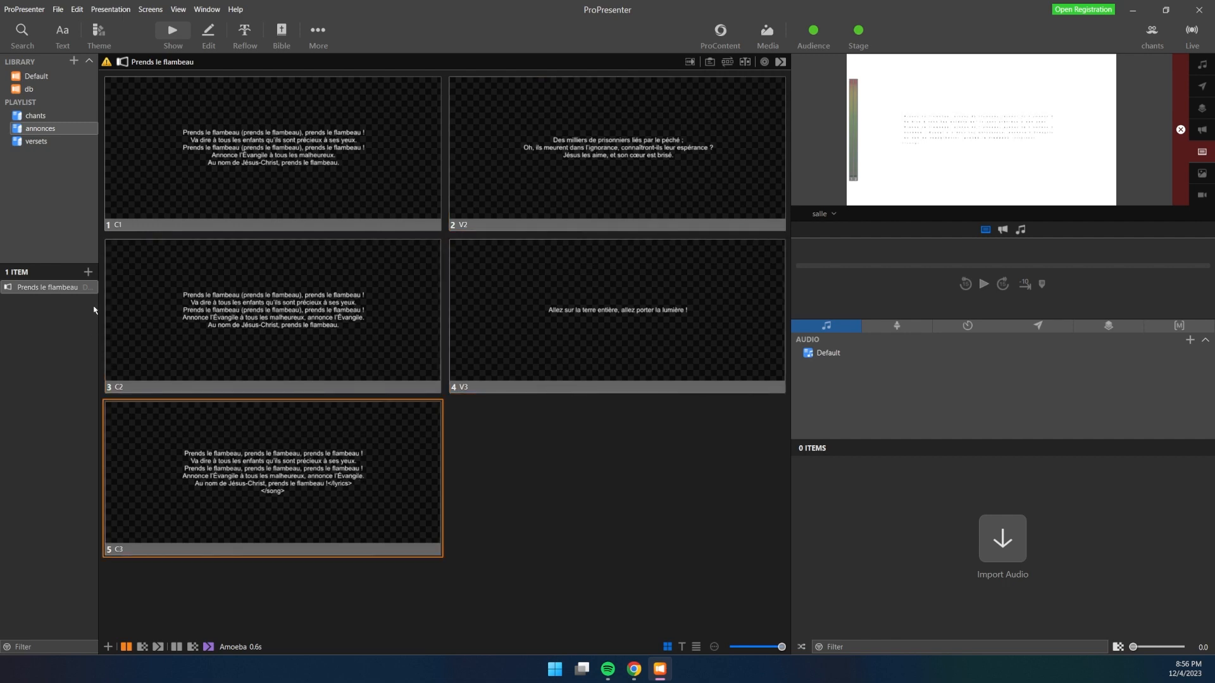
{"action": "left_click", "coordinate": [288, 302]}
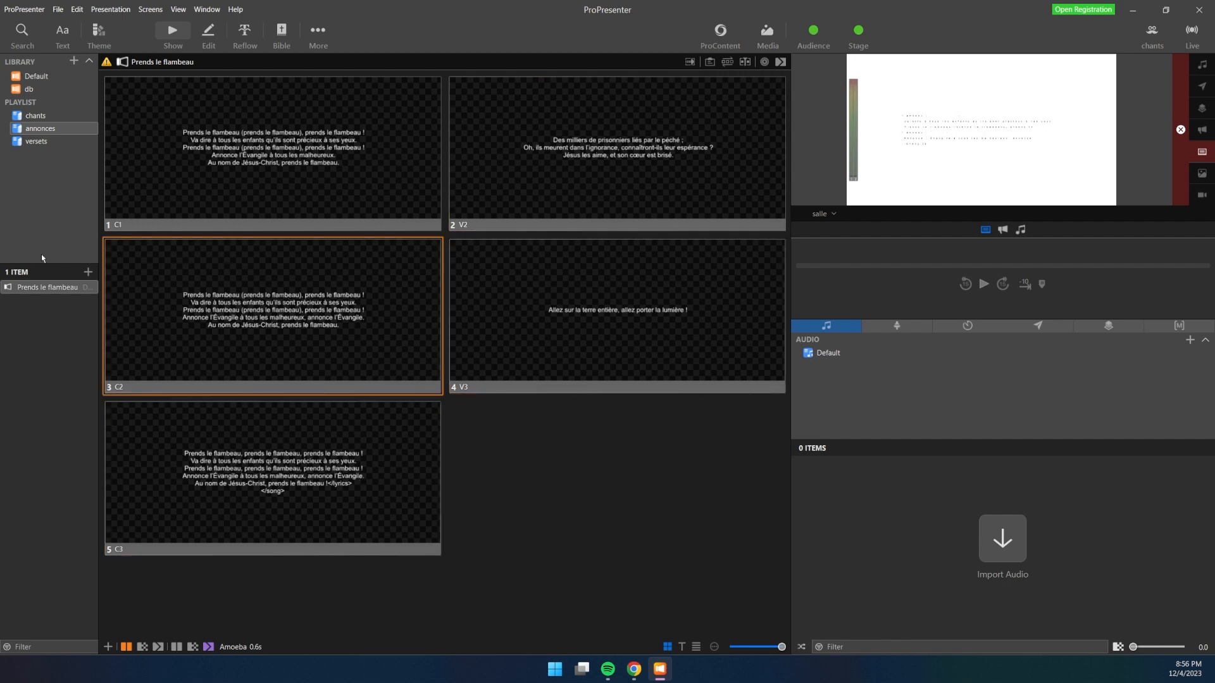
Set the destination of Prends le flambeau in the annonces playlist to Announcements
{"action": "right_click", "coordinate": [48, 292]}
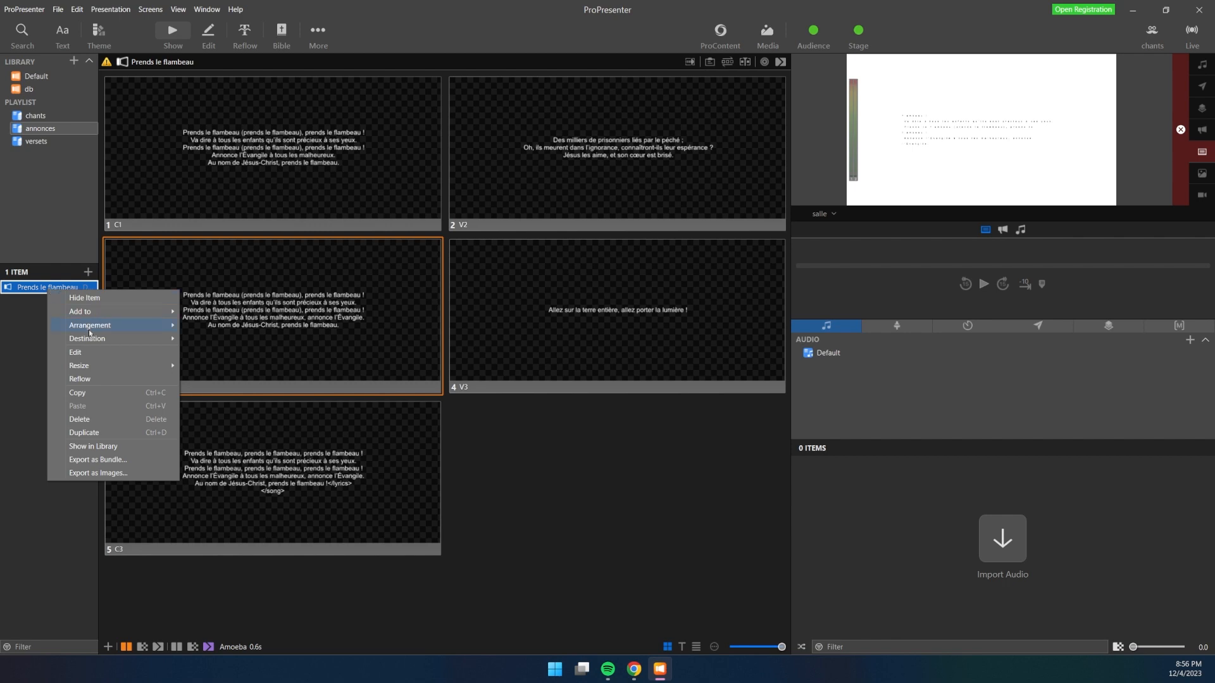
{"action": "mouse_move", "coordinate": [111, 329]}
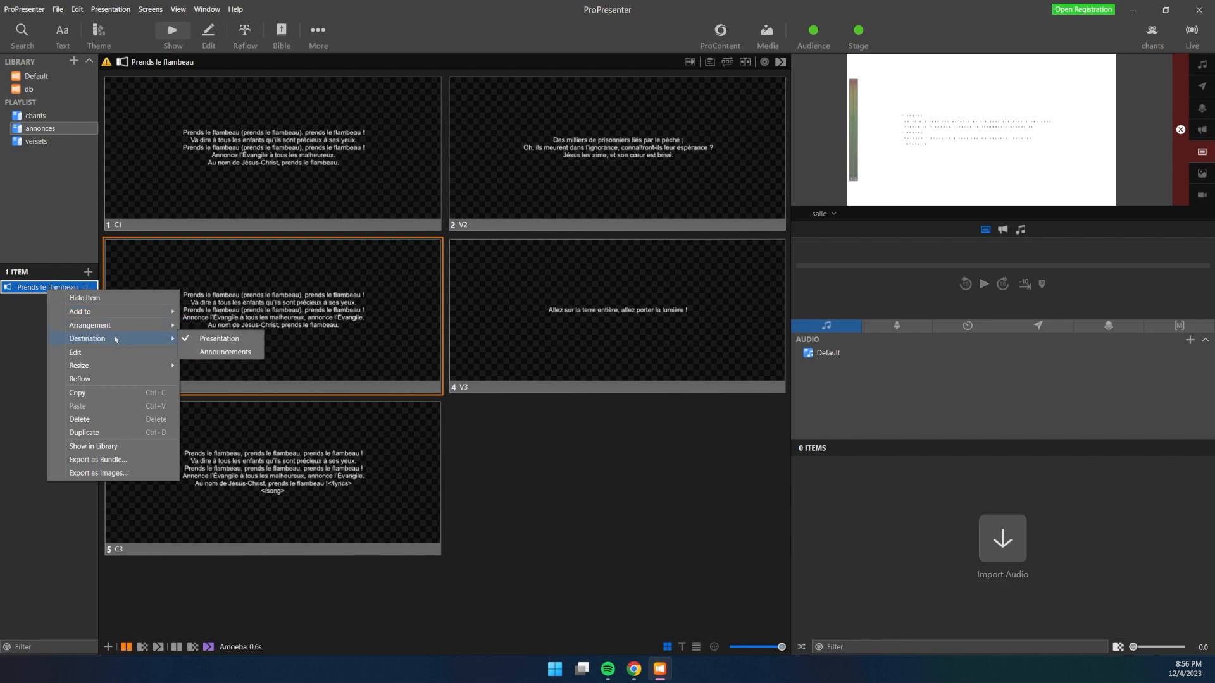
{"action": "left_click", "coordinate": [226, 353]}
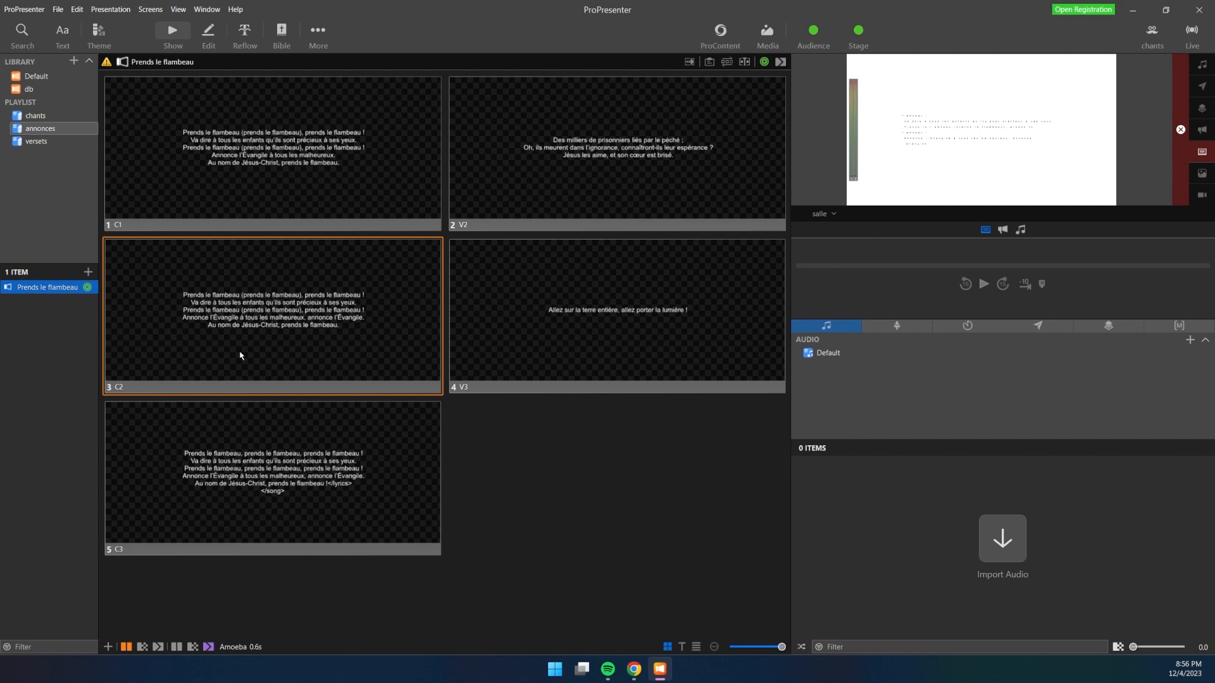
Test the announcements layer by showing slides C1, V2 and V3, clearing the layer, and showing V2 again
{"action": "left_click", "coordinate": [223, 172]}
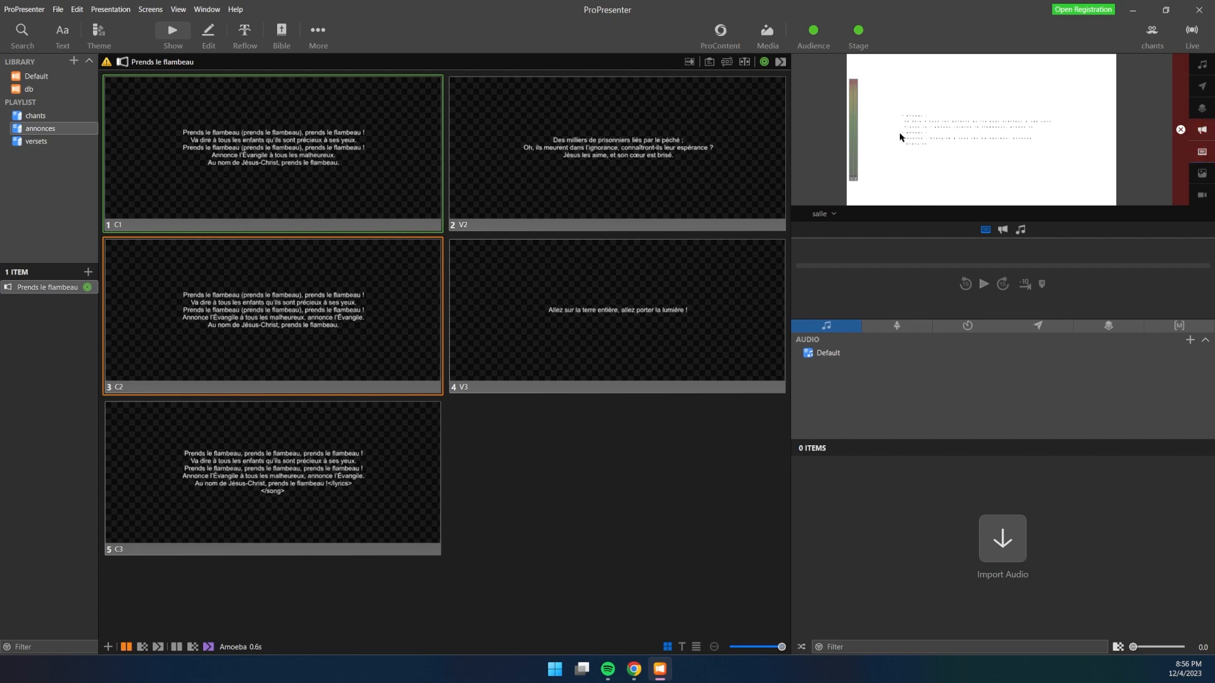
{"action": "left_click", "coordinate": [640, 192]}
{"action": "left_click", "coordinate": [653, 294]}
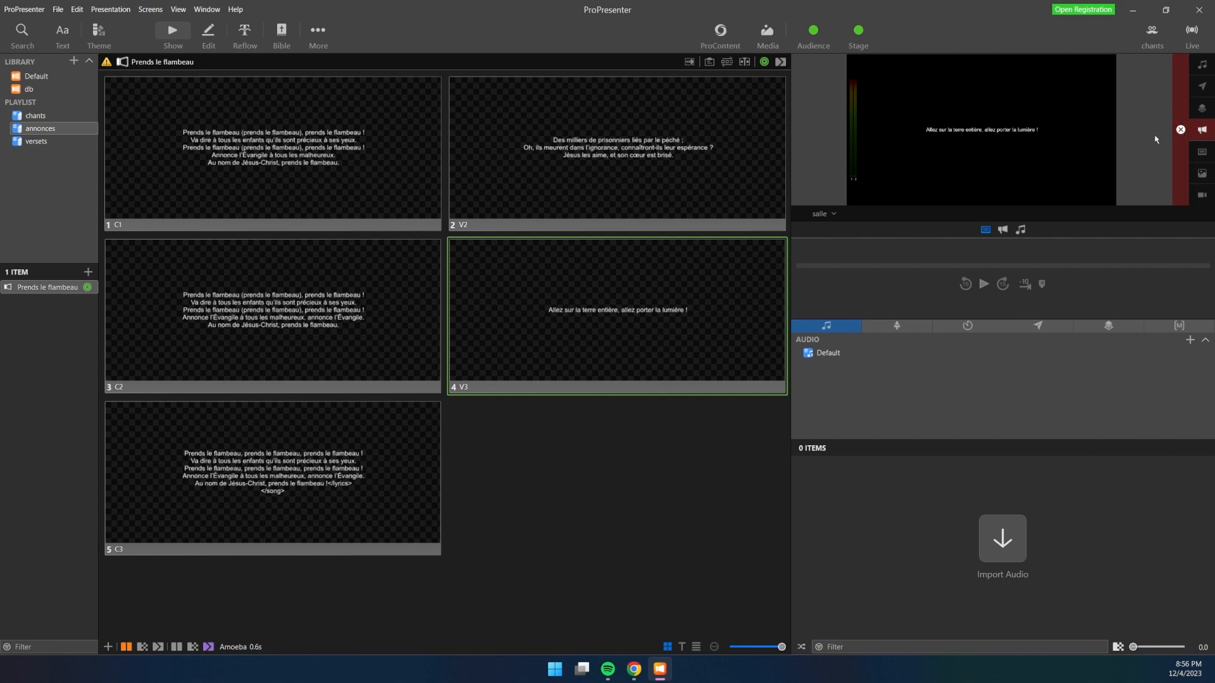
{"action": "left_click", "coordinate": [1180, 130]}
{"action": "left_click", "coordinate": [499, 177]}
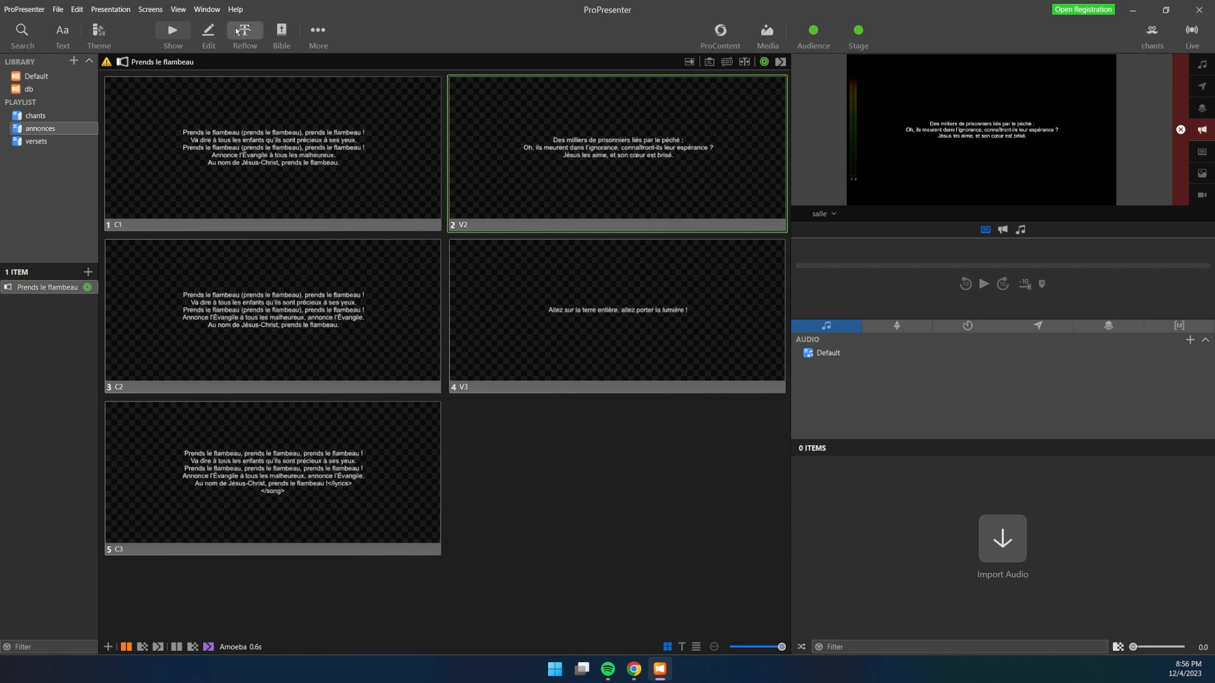
Show the V1 slide of À l'agneau from the chants playlist
{"action": "left_click", "coordinate": [38, 141]}
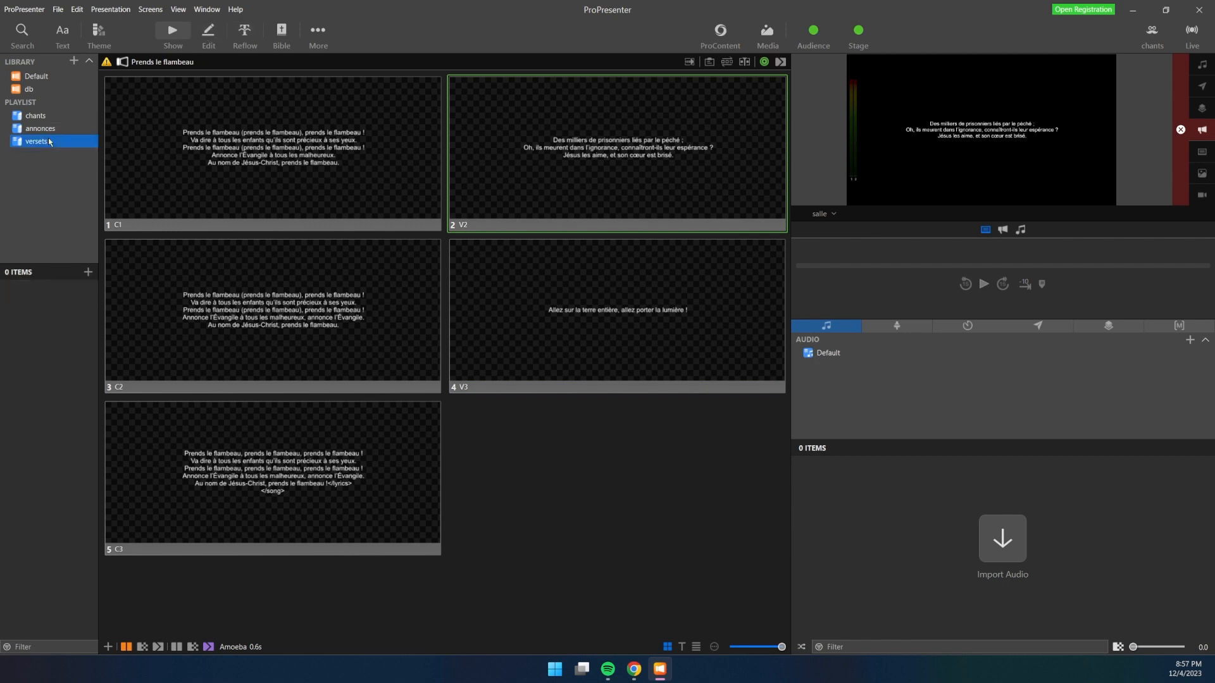
{"action": "left_click", "coordinate": [45, 114]}
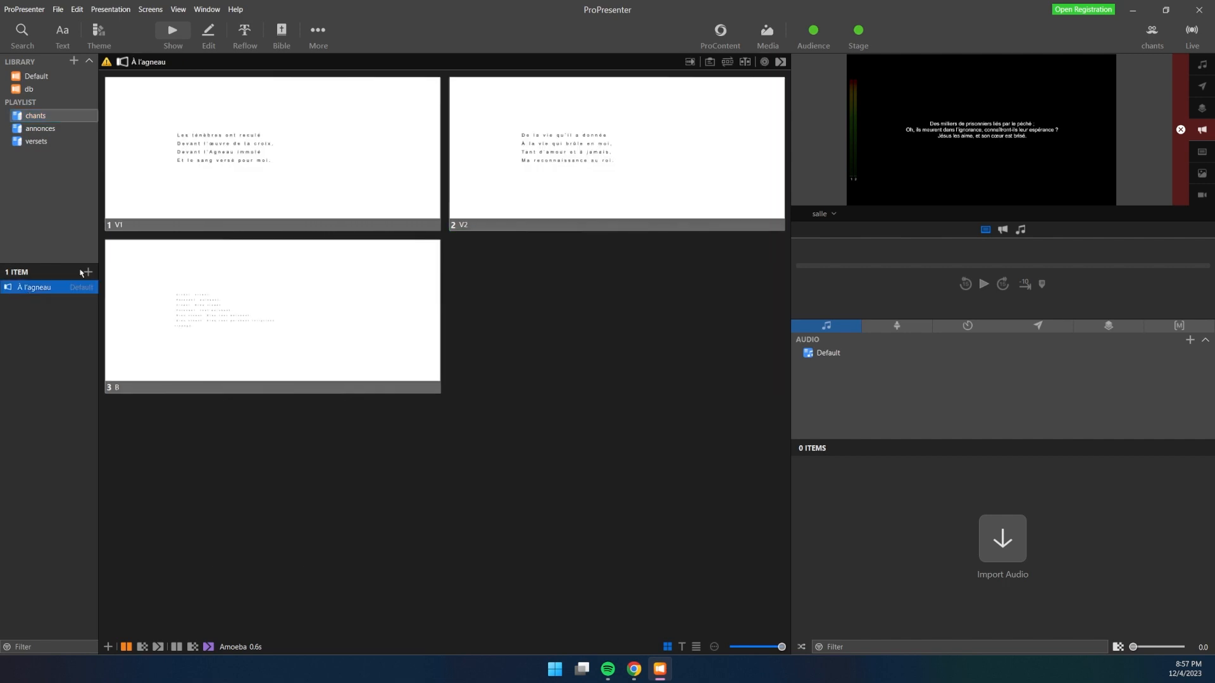
{"action": "left_click", "coordinate": [223, 134]}
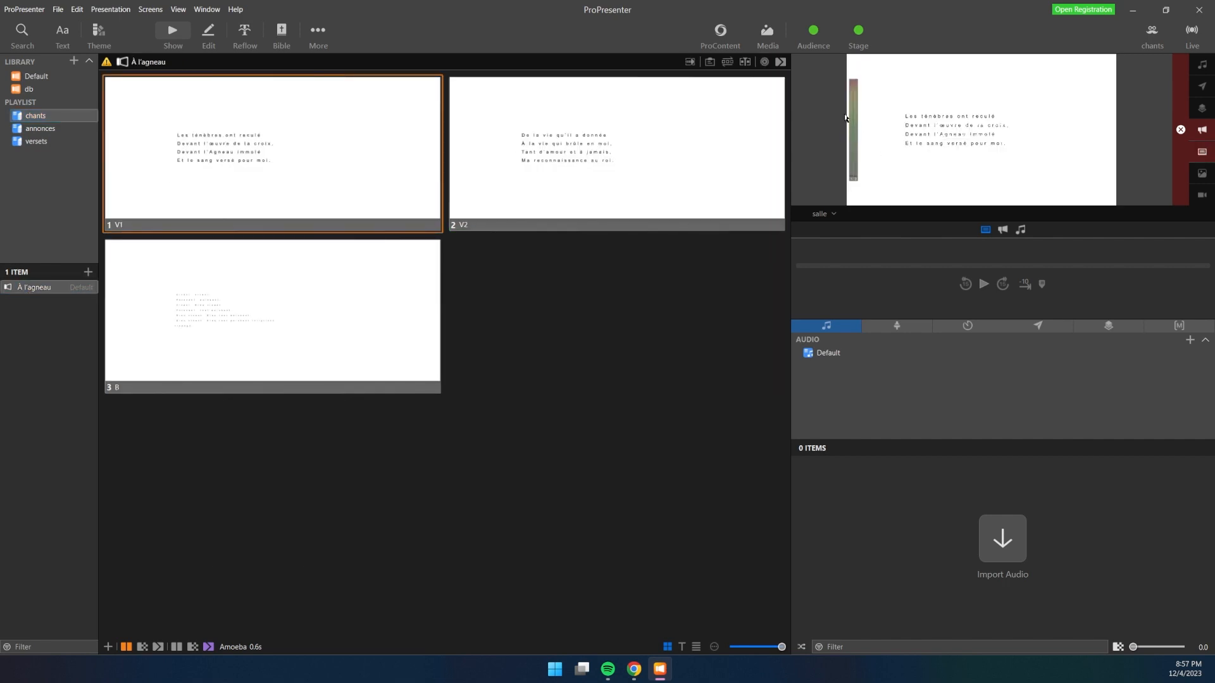
Add an Audience Look action with the chants look to all three slides of À l'agneau
{"action": "left_click_drag", "start_coordinate": [513, 429], "coordinate": [351, 134]}
{"action": "right_click", "coordinate": [352, 145]}
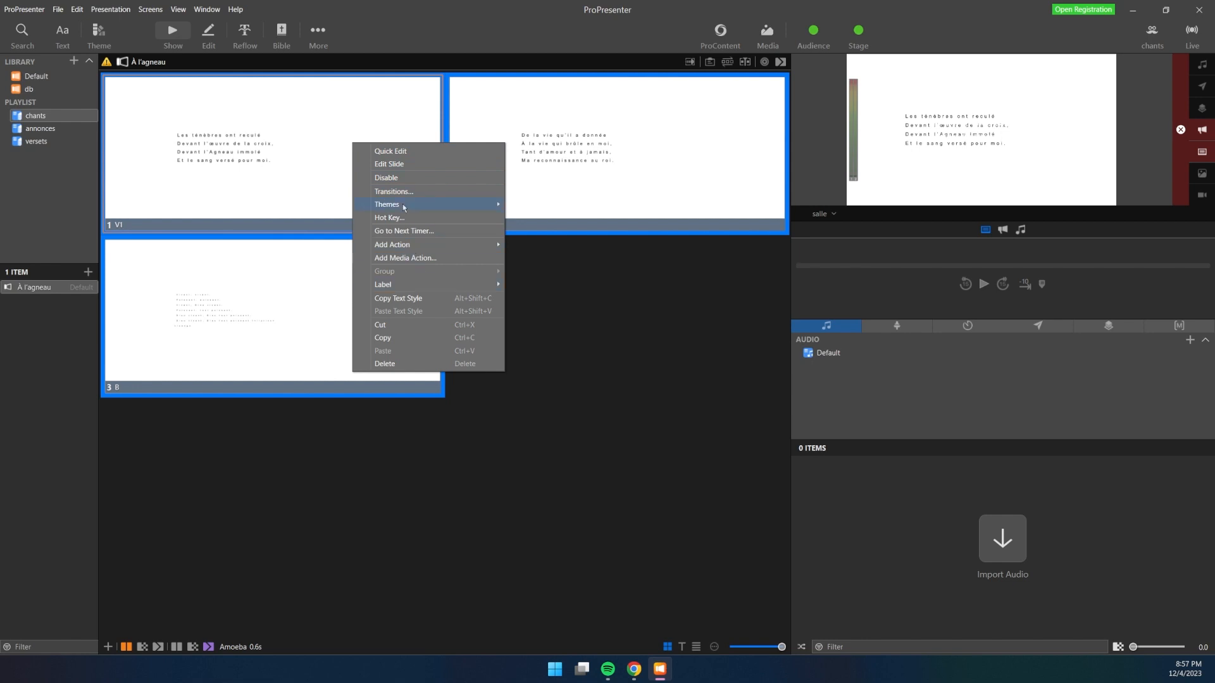
{"action": "mouse_move", "coordinate": [403, 205]}
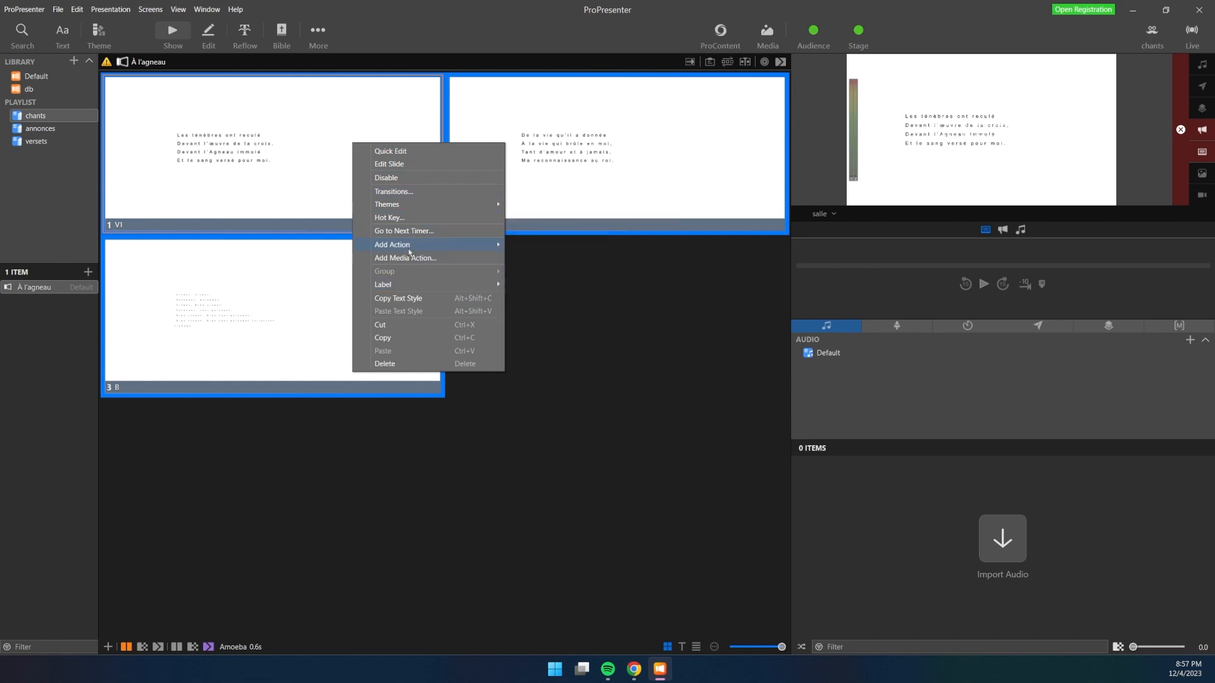
{"action": "mouse_move", "coordinate": [411, 249]}
{"action": "mouse_move", "coordinate": [573, 259]}
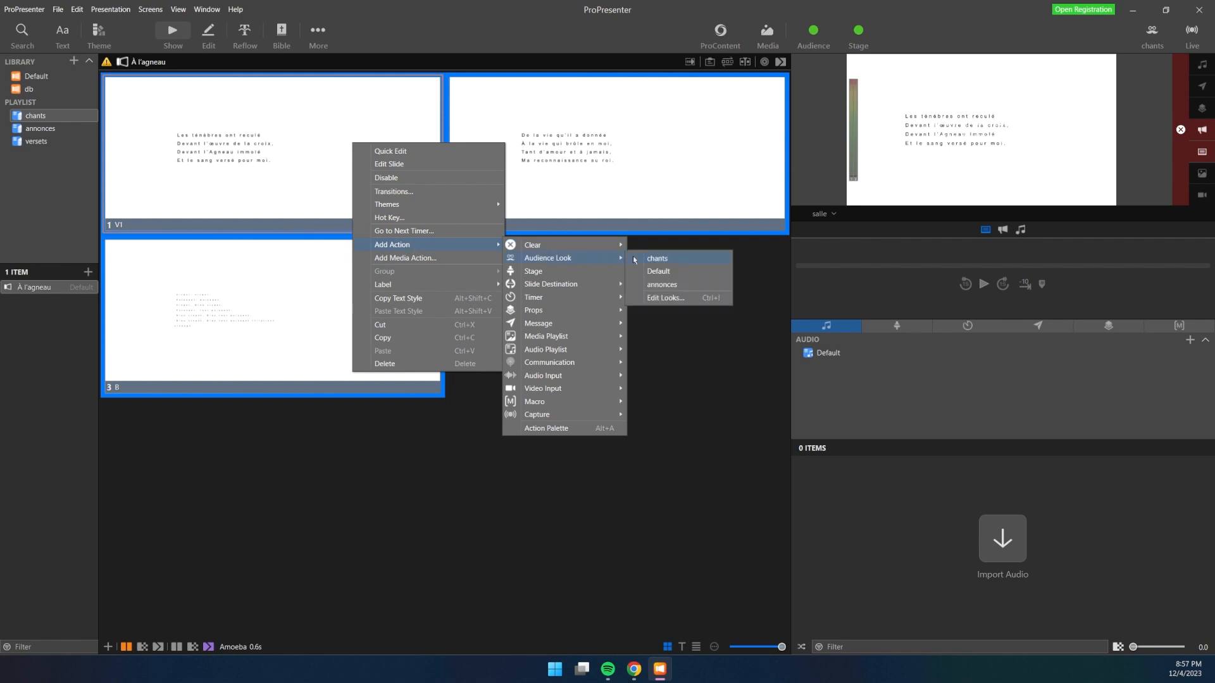
{"action": "left_click", "coordinate": [673, 265]}
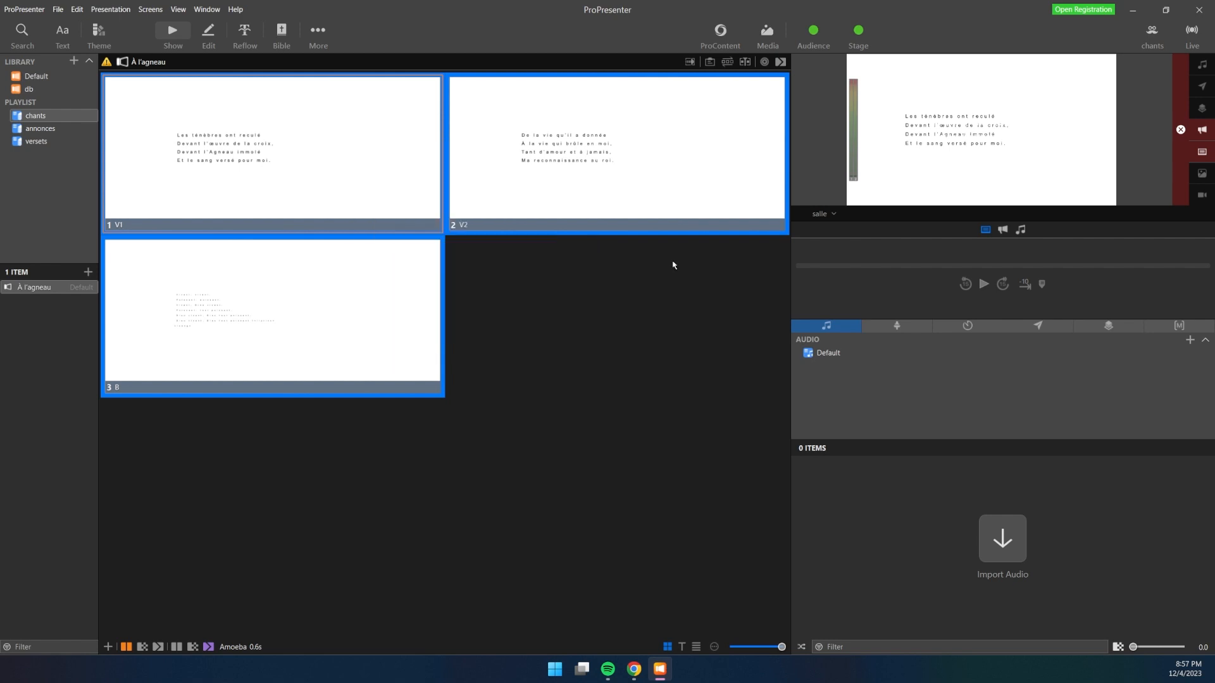
{"action": "left_click", "coordinate": [542, 312]}
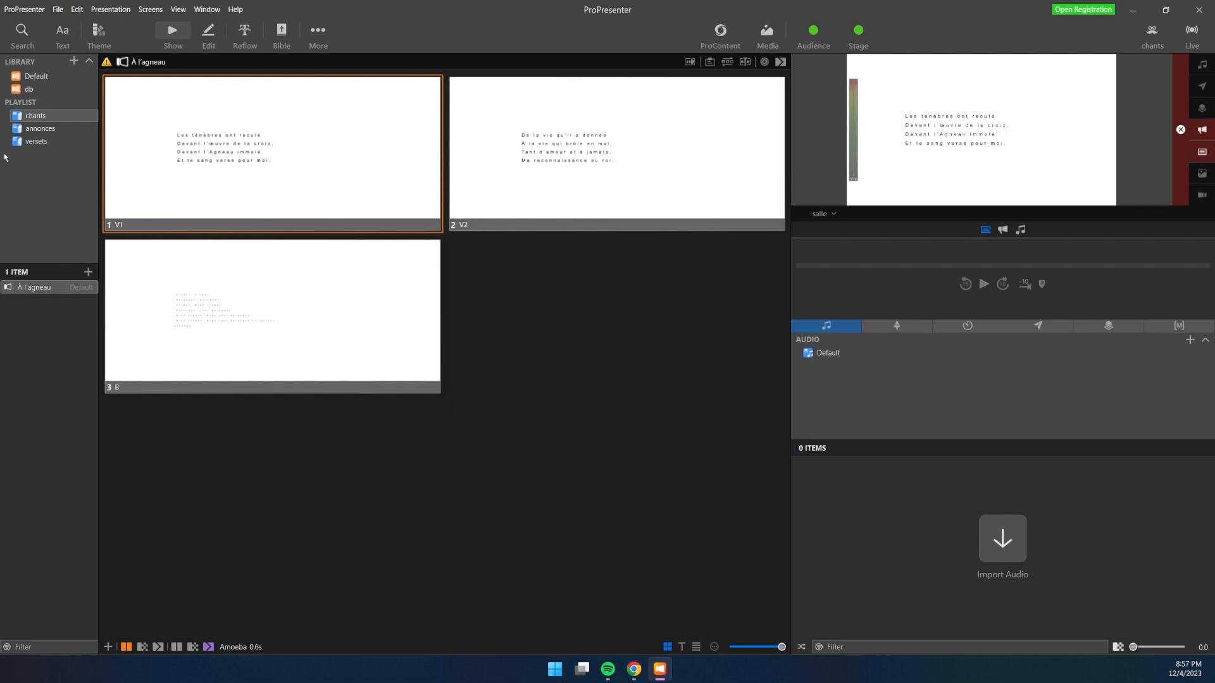
Add an Audience Look action with the annonces look to all five slides of Prends le flambeau in the annonces playlist
{"action": "left_click", "coordinate": [33, 129]}
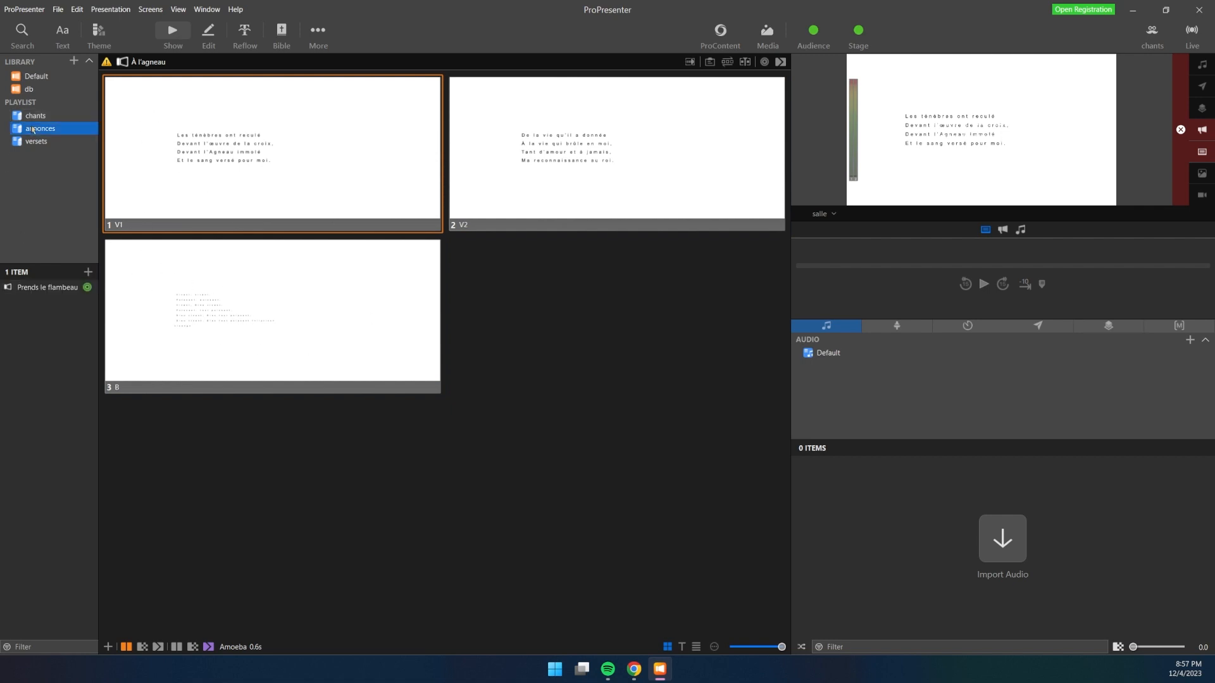
{"action": "left_click", "coordinate": [28, 288]}
{"action": "left_click_drag", "start_coordinate": [760, 592], "coordinate": [241, 120]}
{"action": "right_click", "coordinate": [234, 123]}
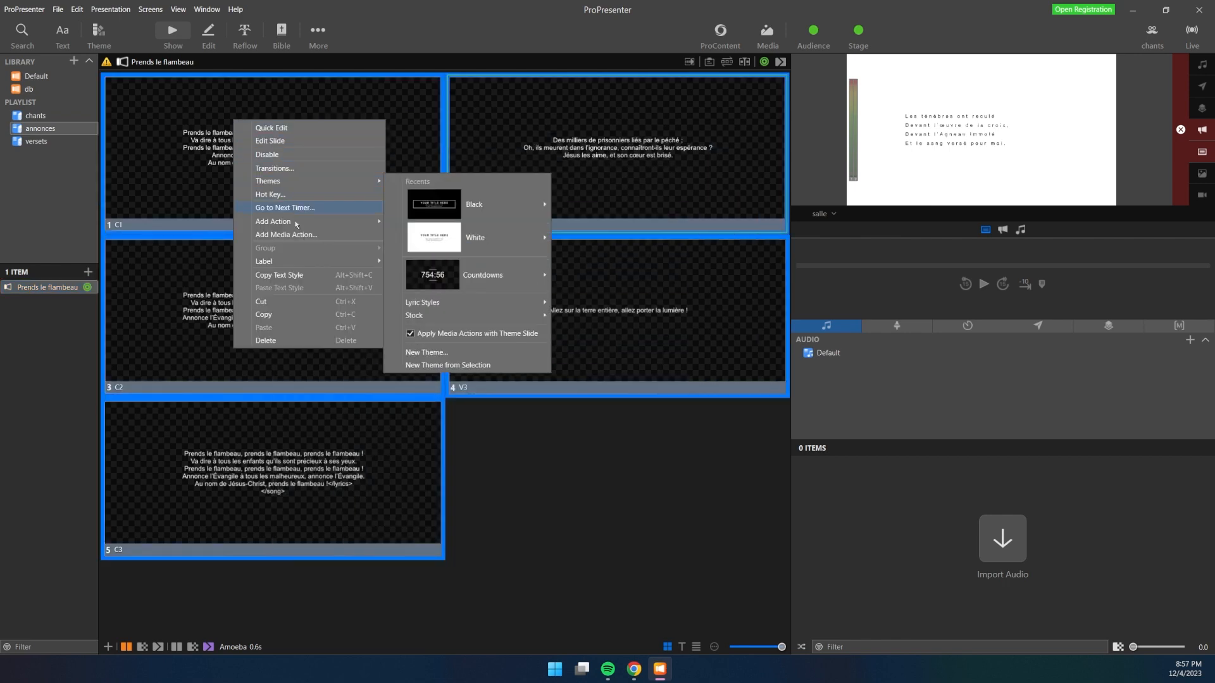
{"action": "mouse_move", "coordinate": [297, 221]}
{"action": "mouse_move", "coordinate": [454, 240]}
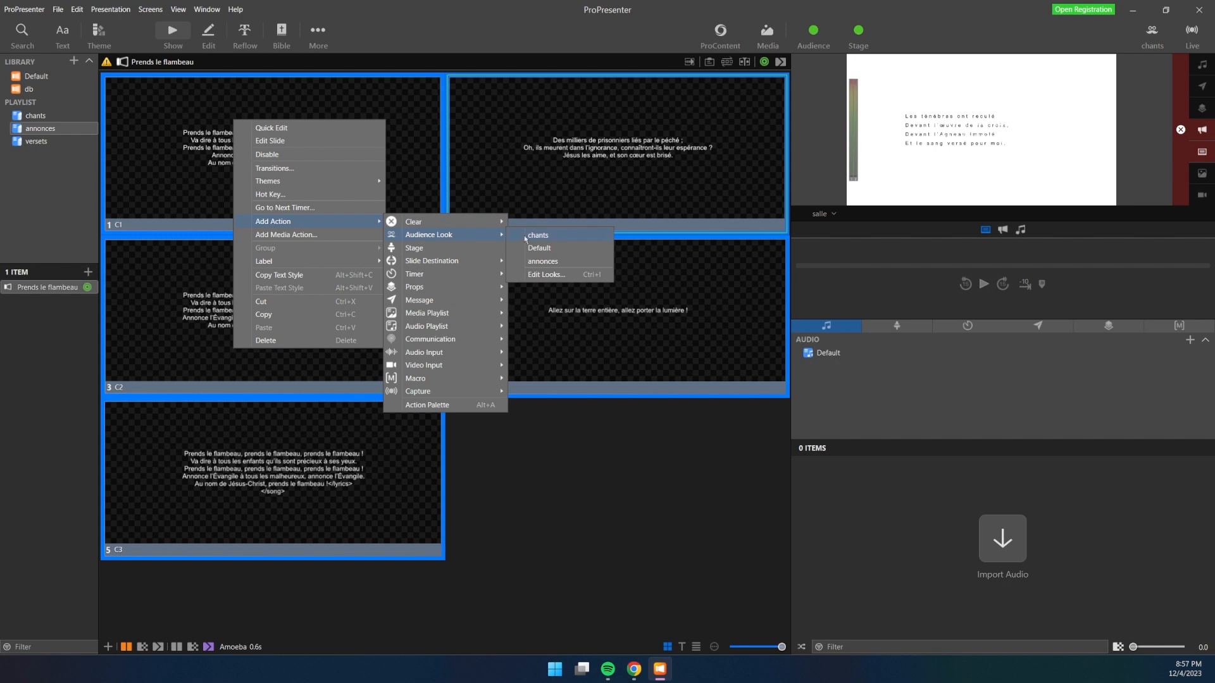
{"action": "left_click", "coordinate": [561, 261]}
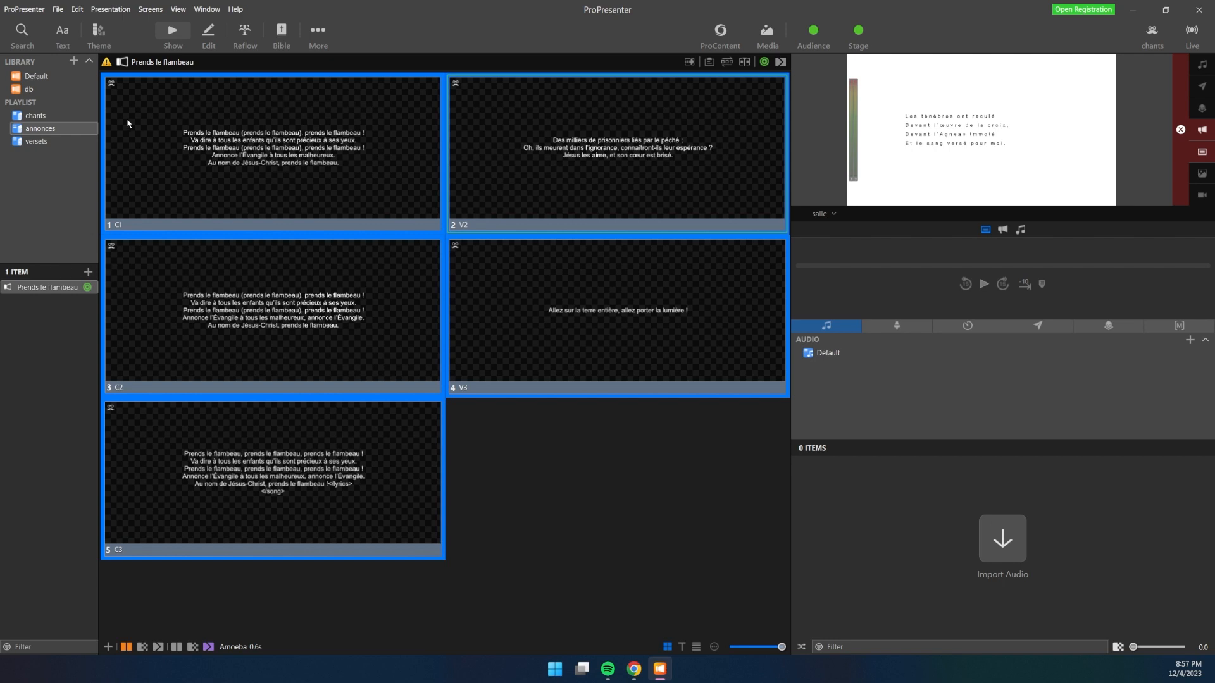
Test the look actions by showing slide V2 of Prends le flambeau, then V1 of À l'agneau in the chants playlist
{"action": "left_click", "coordinate": [620, 187]}
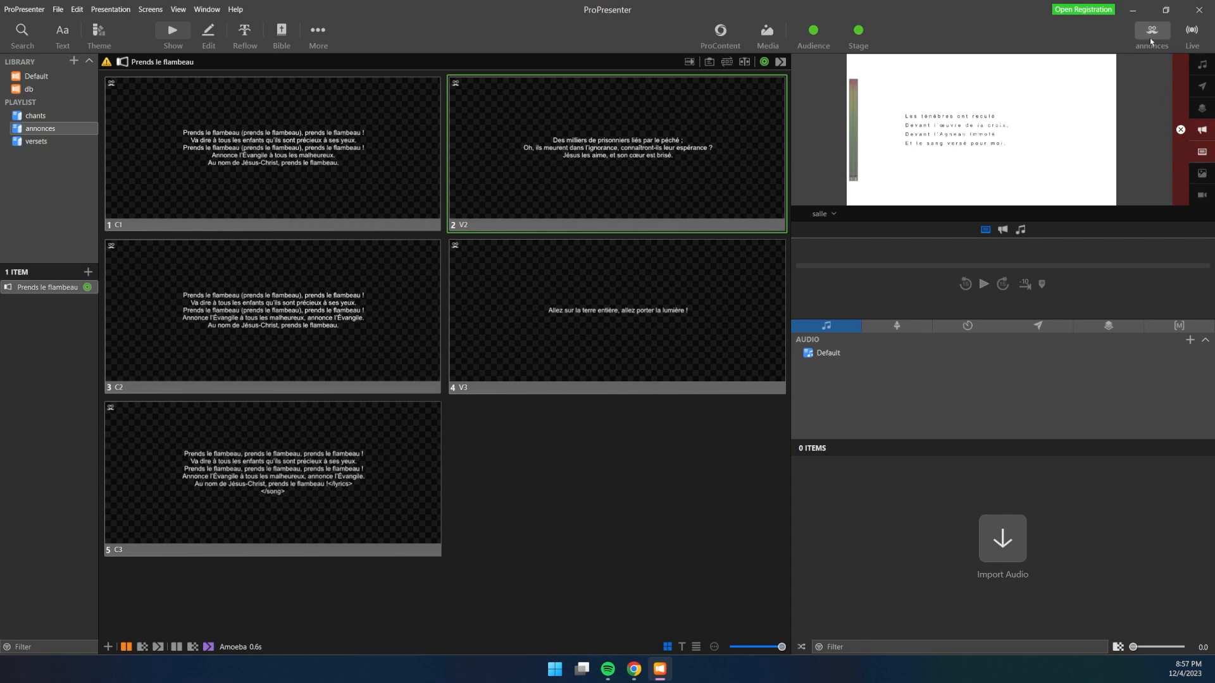
{"action": "left_click", "coordinate": [38, 116]}
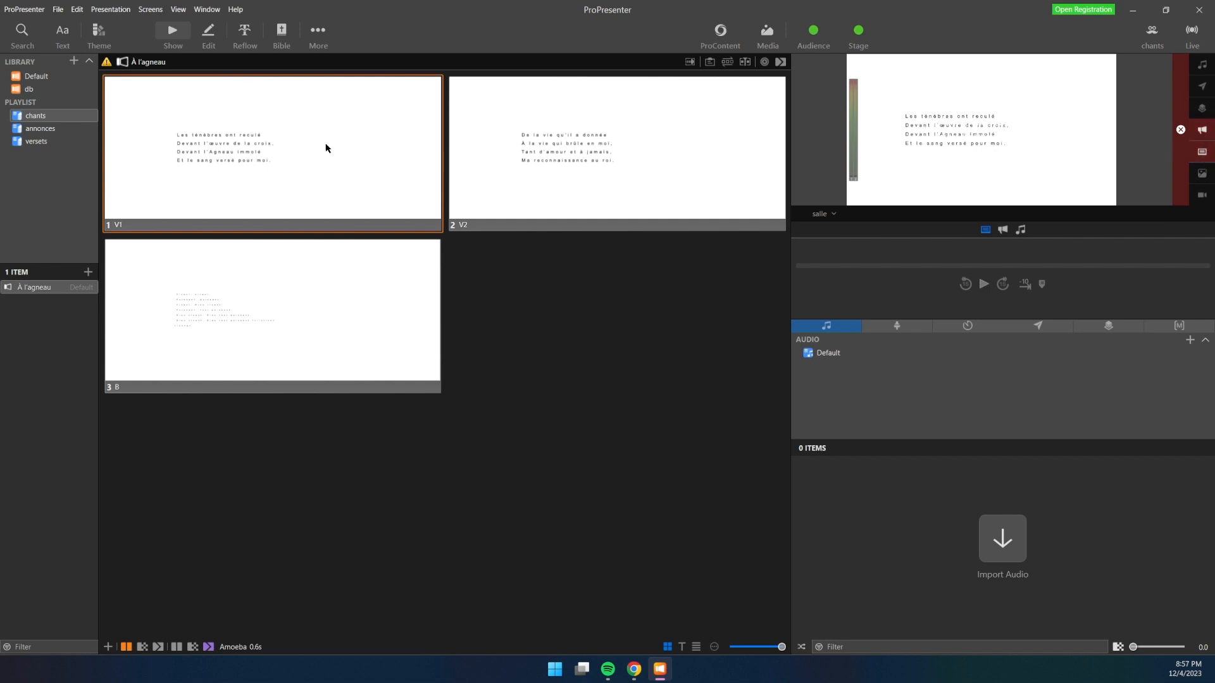
Turn off the Slide layer for both the stream and salle screens in the annonces look
{"action": "left_click", "coordinate": [162, 9]}
{"action": "left_click", "coordinate": [174, 62]}
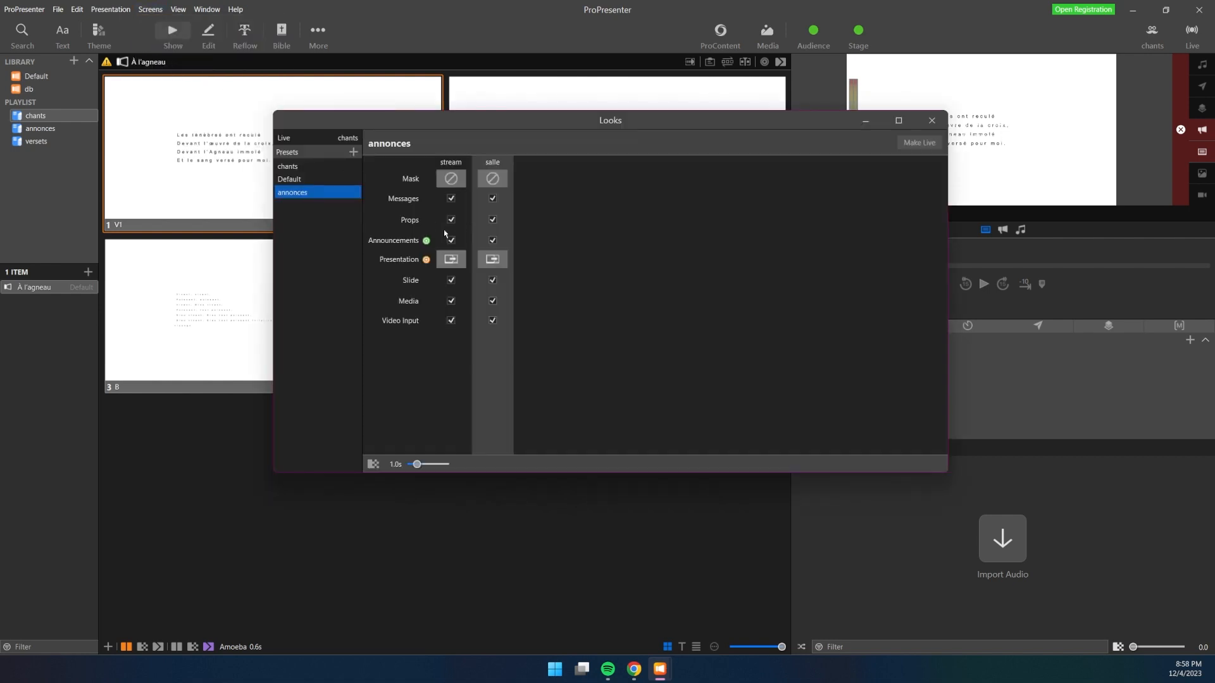
{"action": "left_click", "coordinate": [451, 280]}
{"action": "left_click", "coordinate": [492, 280]}
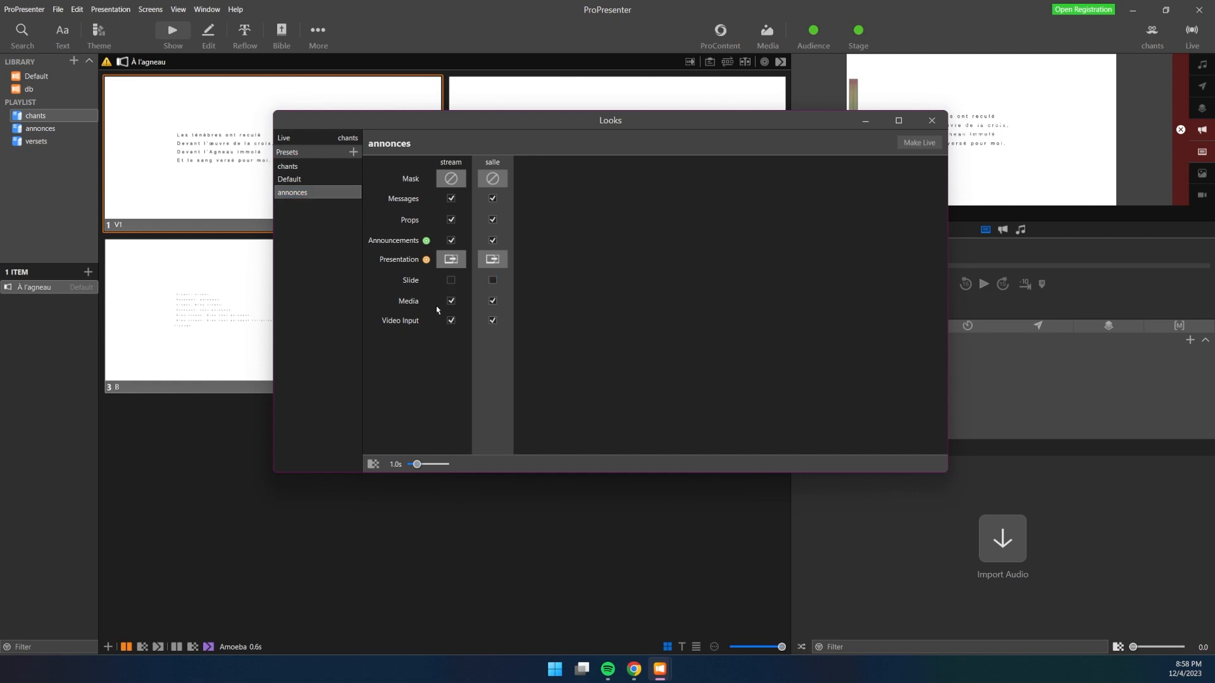
{"action": "left_click", "coordinate": [493, 301]}
{"action": "left_click", "coordinate": [451, 320]}
{"action": "left_click", "coordinate": [492, 320]}
{"action": "left_click", "coordinate": [495, 221]}
Turn off the Announcements layer for both the stream and salle screens in the chants look
{"action": "left_click", "coordinate": [307, 168]}
{"action": "left_click", "coordinate": [452, 241]}
{"action": "left_click", "coordinate": [493, 240]}
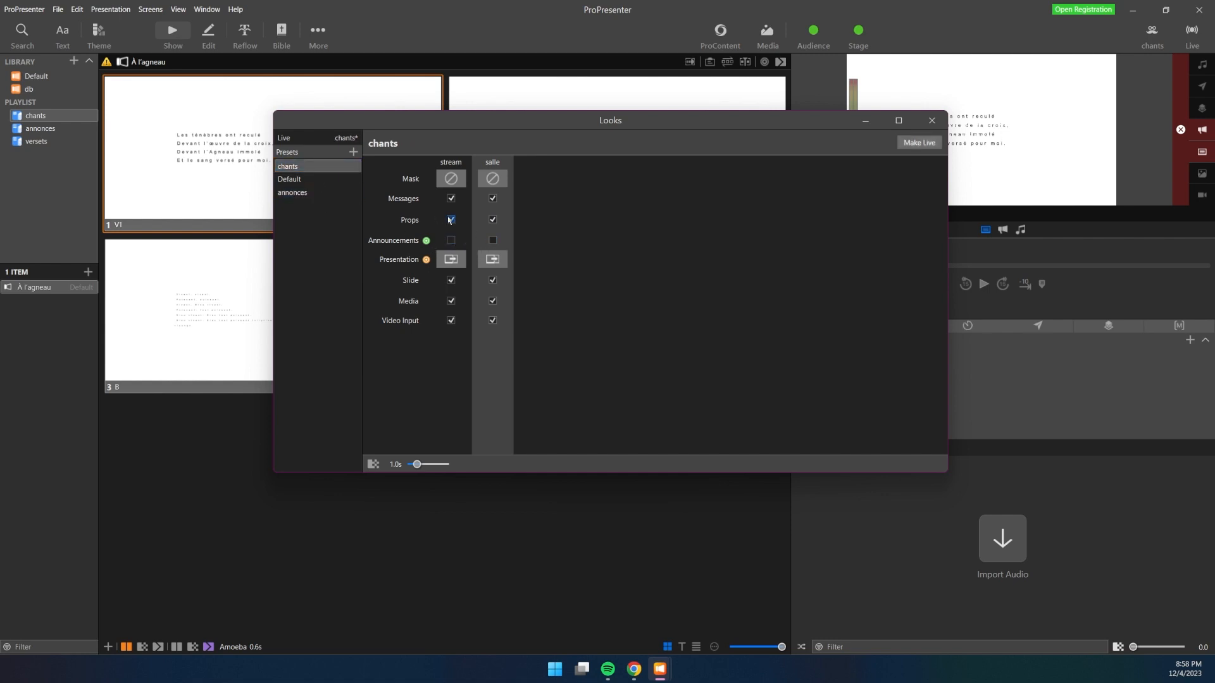
{"action": "left_click", "coordinate": [492, 221]}
{"action": "left_click", "coordinate": [492, 300]}
{"action": "left_click", "coordinate": [307, 180]}
{"action": "left_click", "coordinate": [304, 206]}
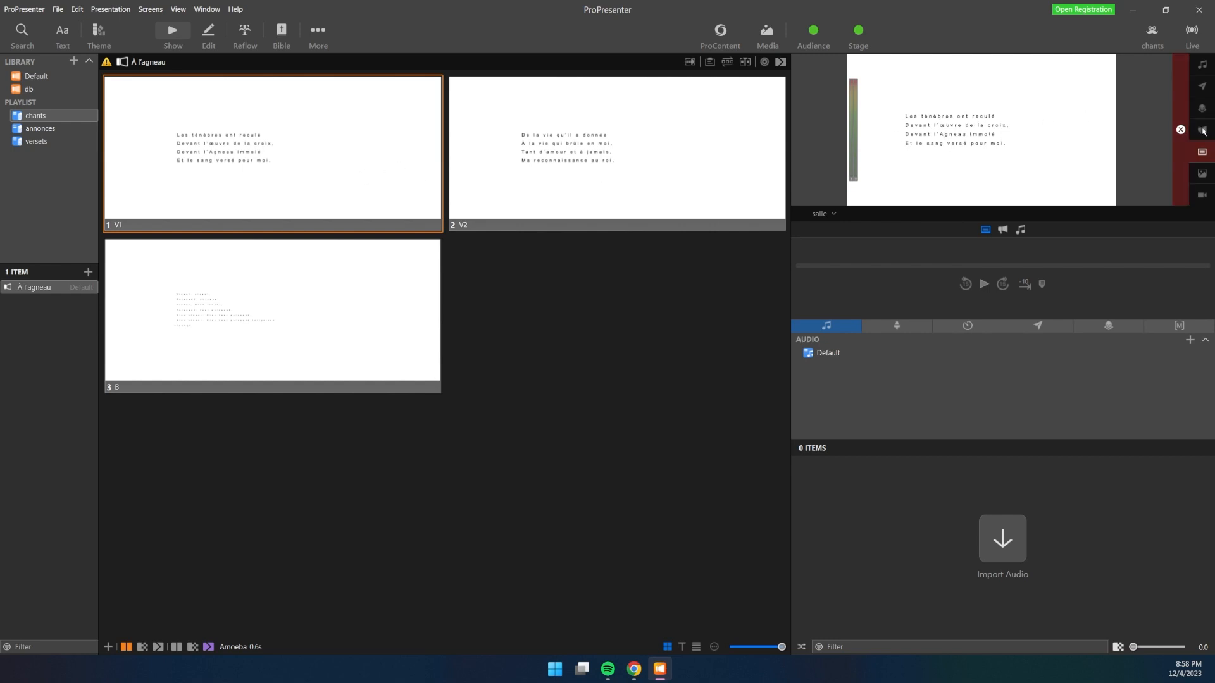
Check the edited looks by showing slide V2 of Prends le flambeau and slide V1 of À l'agneau
{"action": "left_click", "coordinate": [39, 130]}
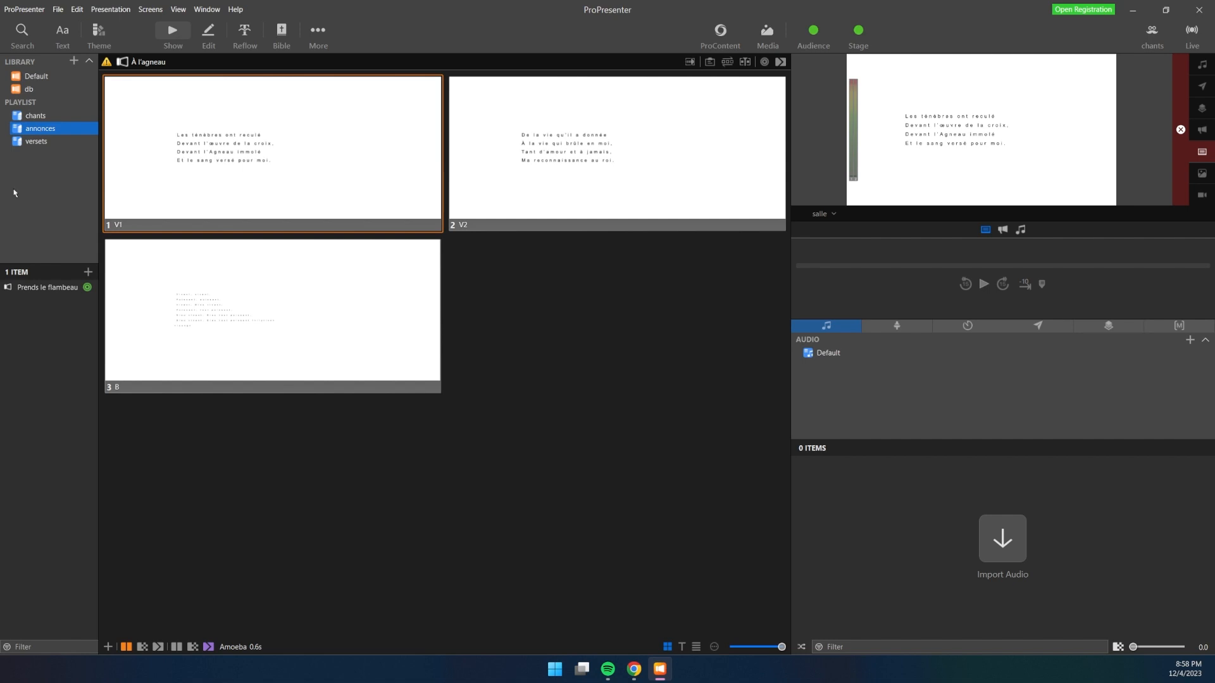
{"action": "left_click", "coordinate": [45, 290]}
{"action": "left_click", "coordinate": [615, 151]}
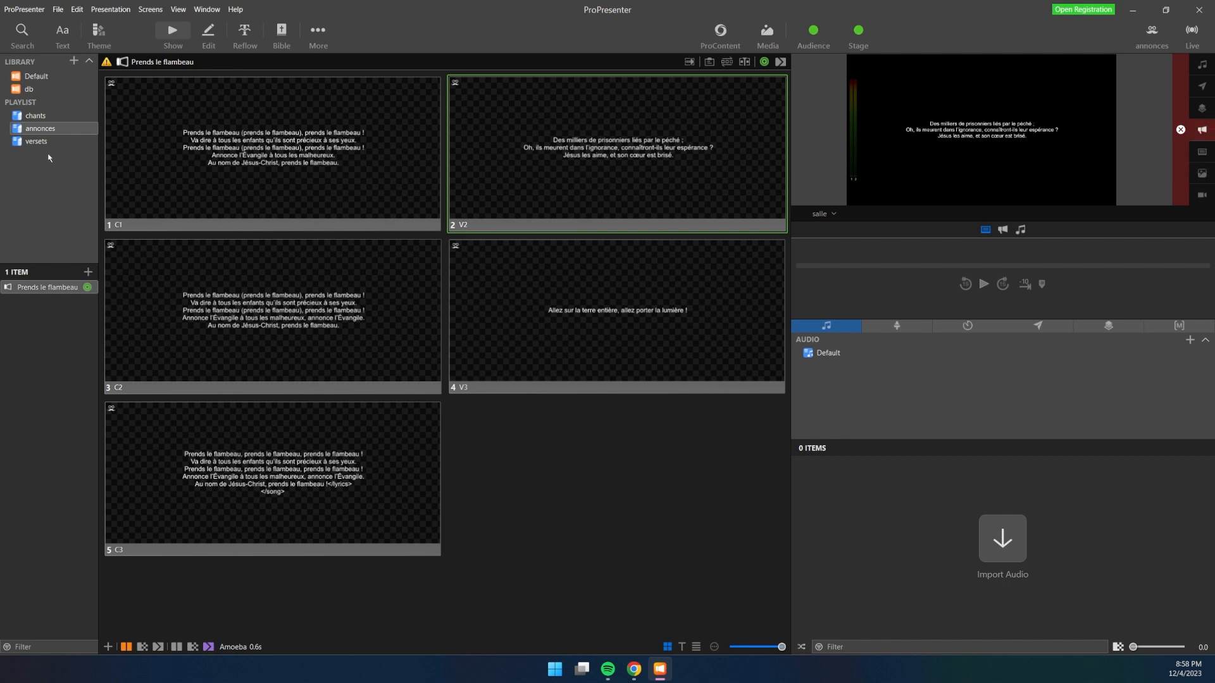
{"action": "left_click", "coordinate": [36, 117]}
{"action": "left_click", "coordinate": [39, 289]}
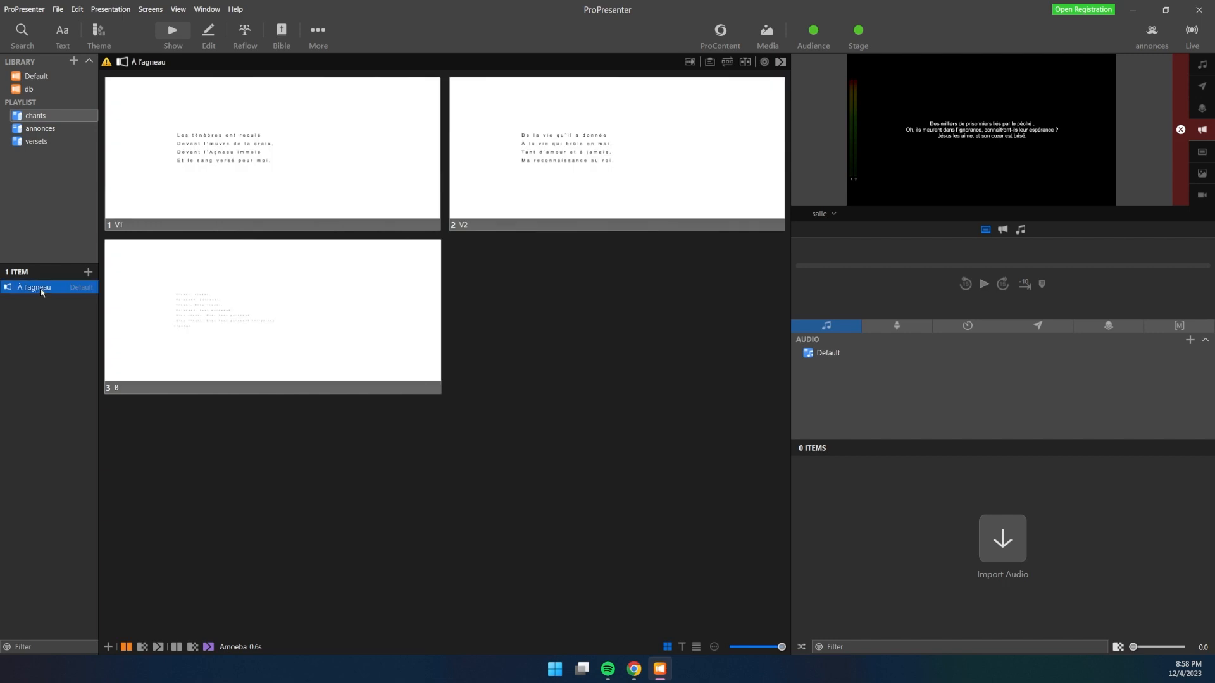
{"action": "left_click", "coordinate": [256, 173]}
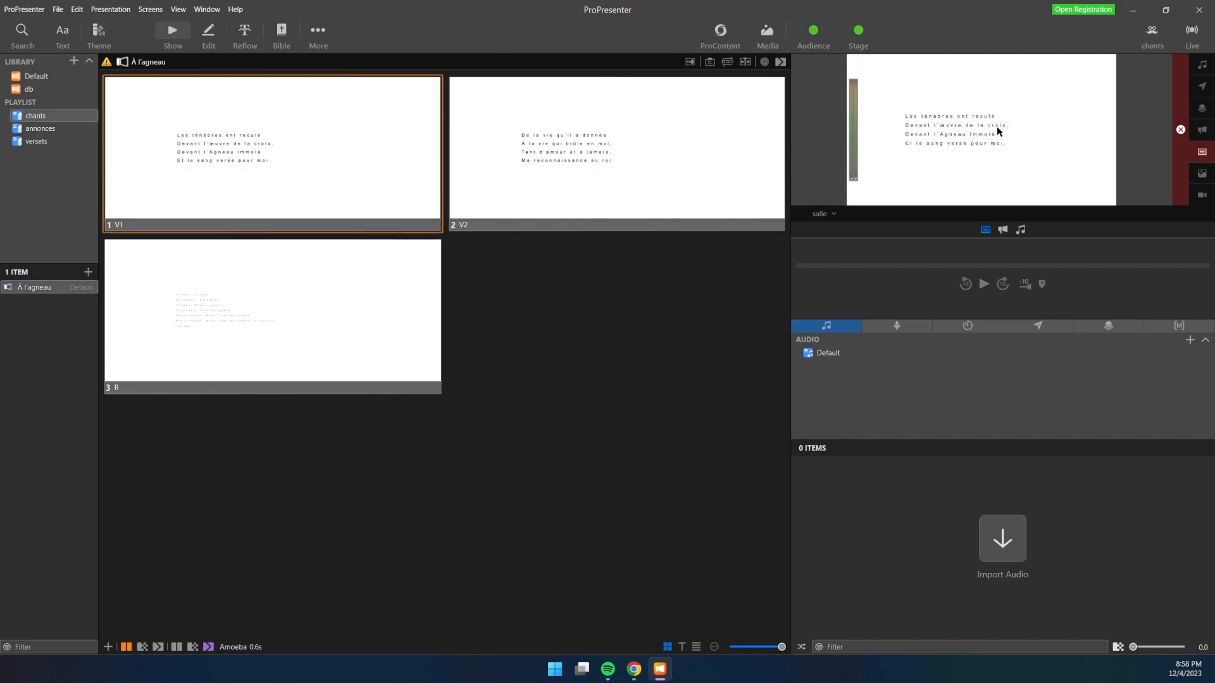